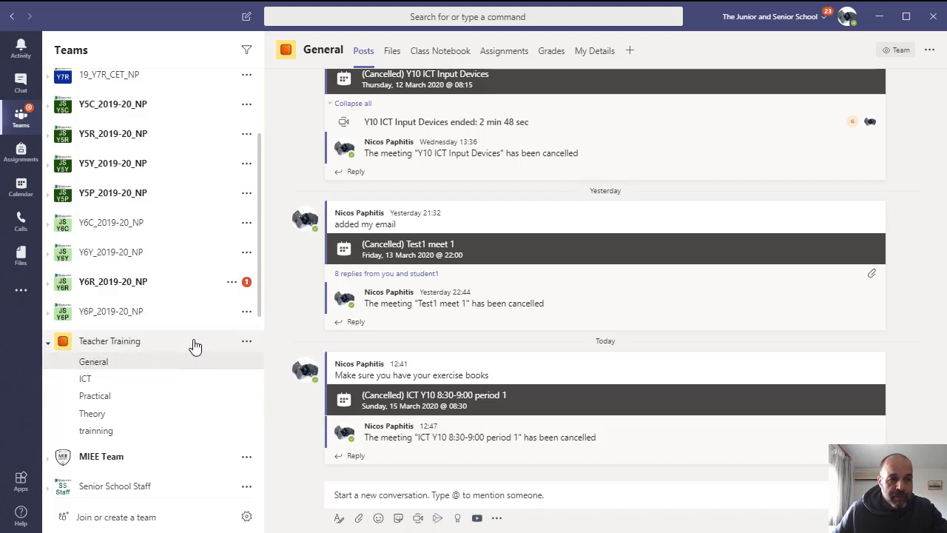
Start scheduling a new meeting from the General channel of the Teacher Training team.
click(104, 364)
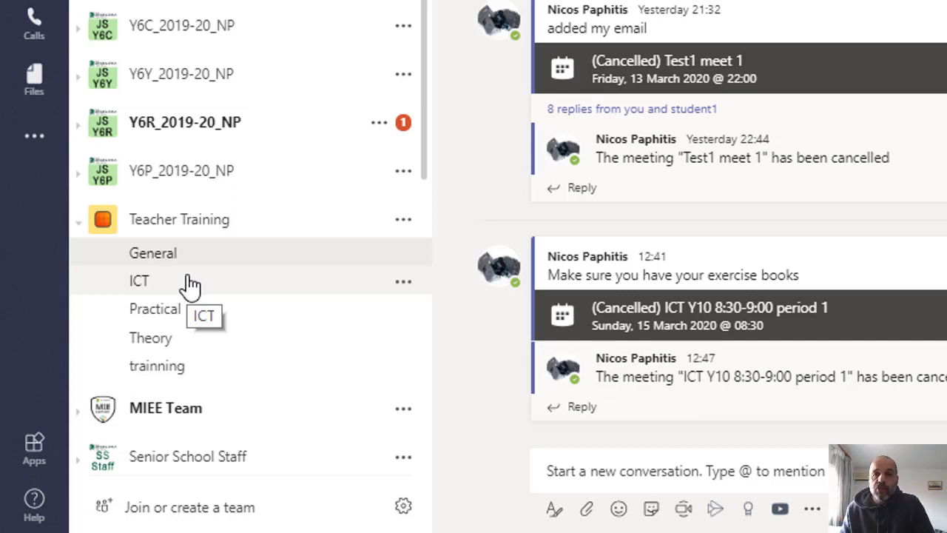
click(219, 250)
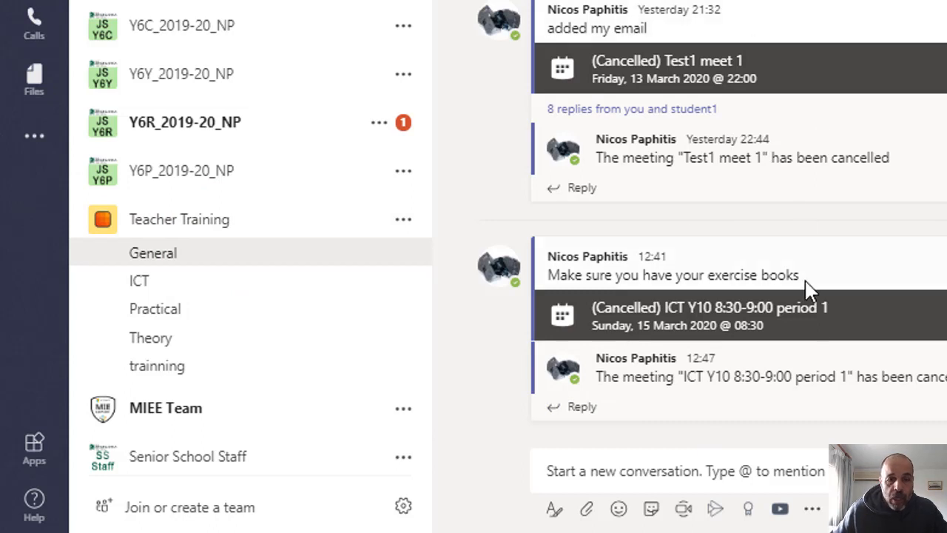
click(658, 474)
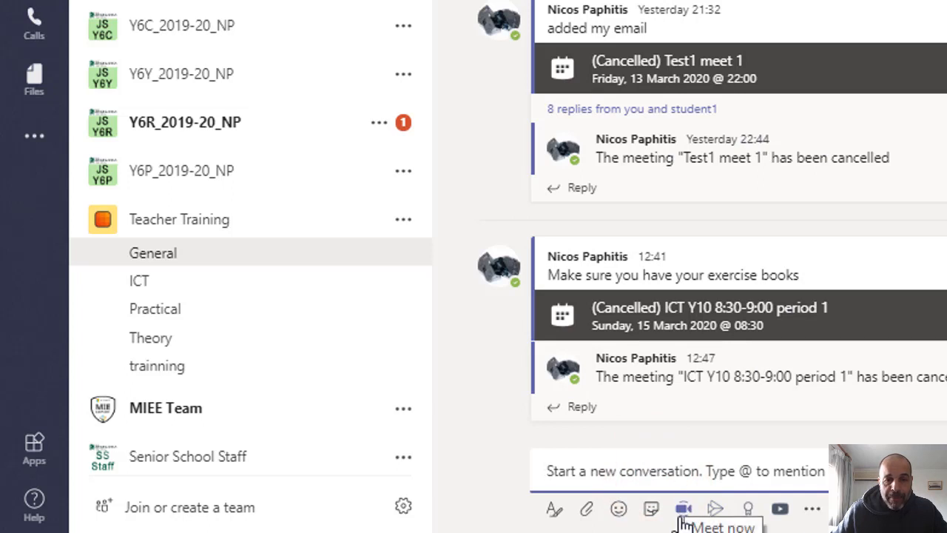
click(682, 510)
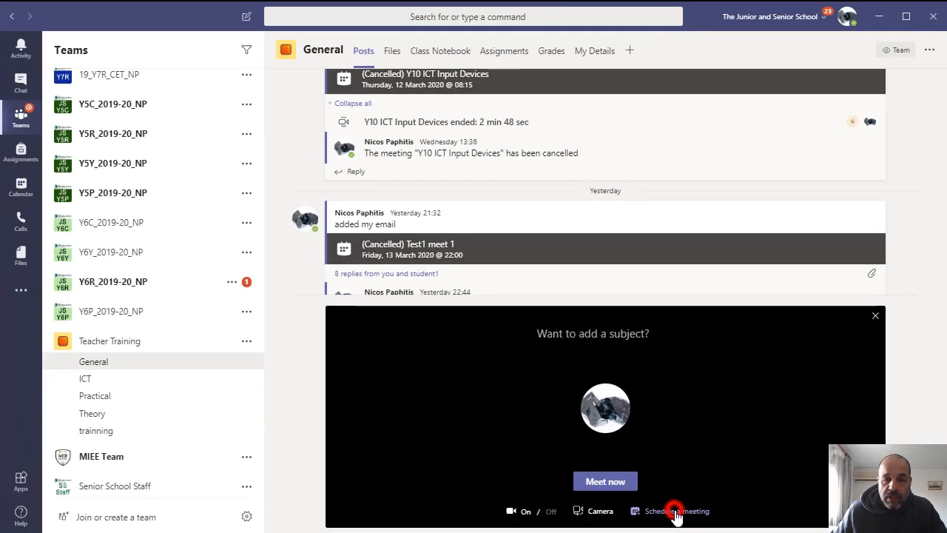
click(675, 511)
Title the new meeting "ICT Y10 8:30-9:00 Period 1".
click(344, 111)
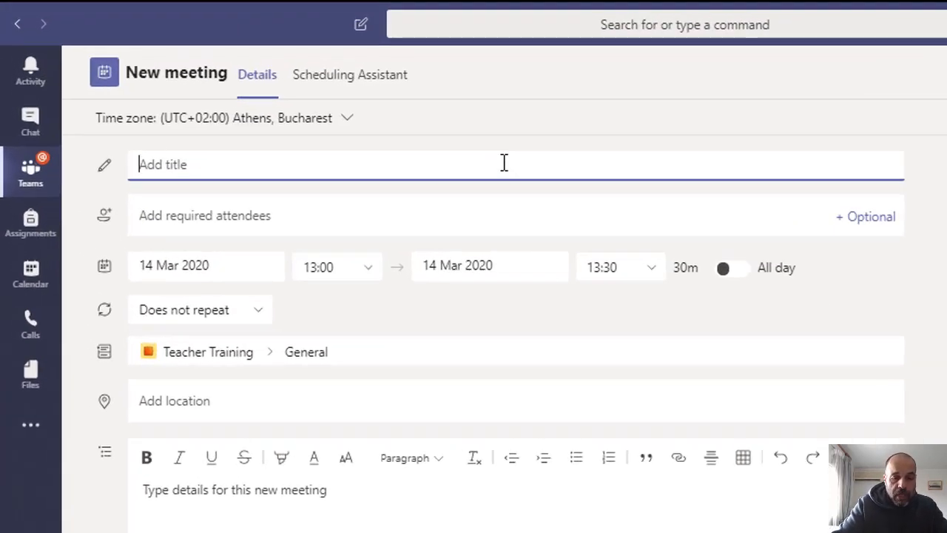
text(ICT Y10 )
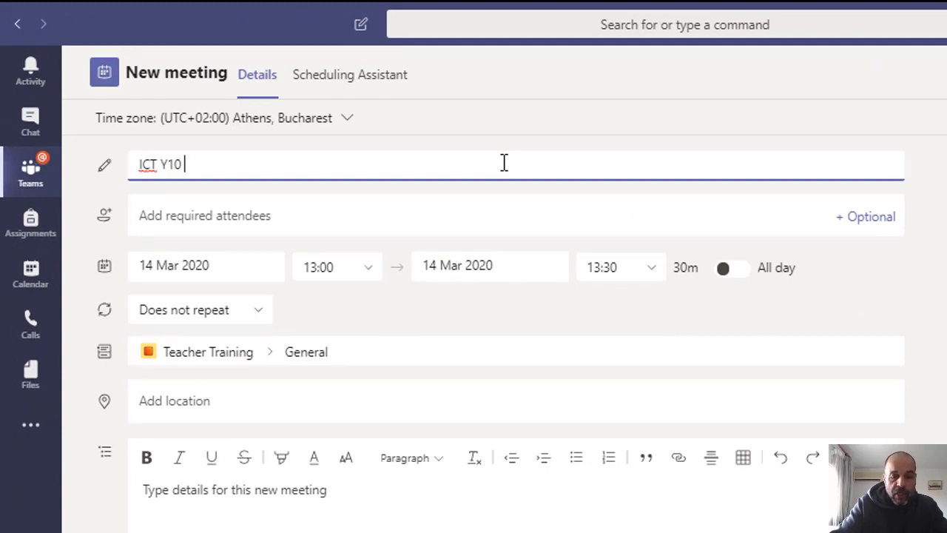
text(8:30-9:00)
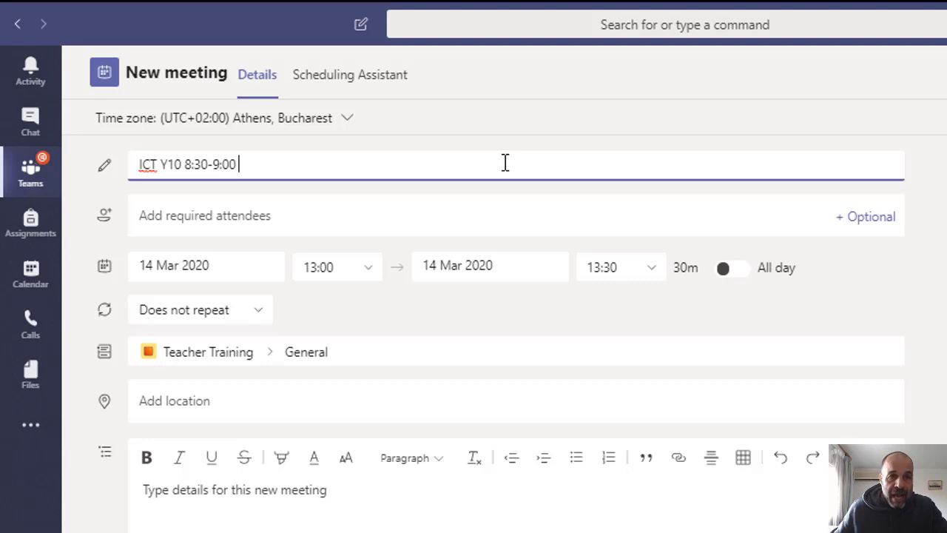
text( Perio)
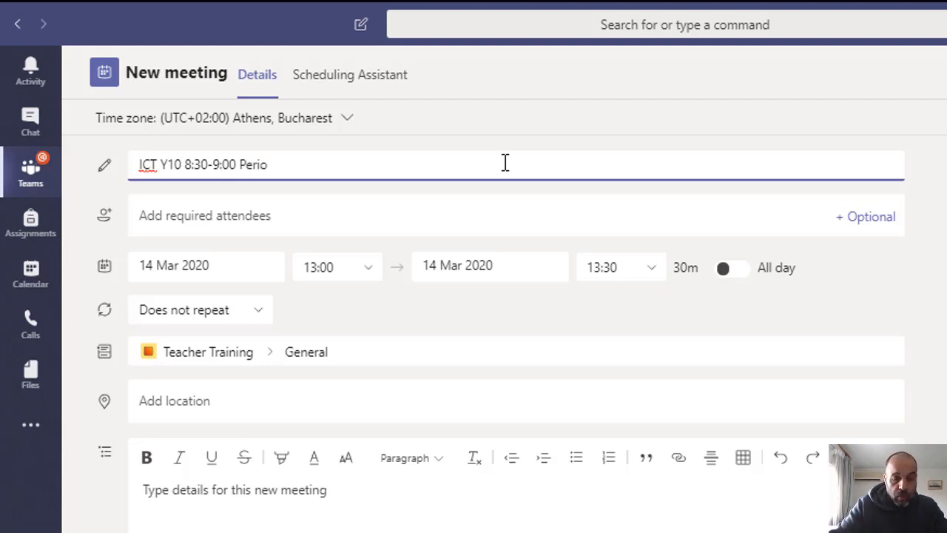
text(d 1)
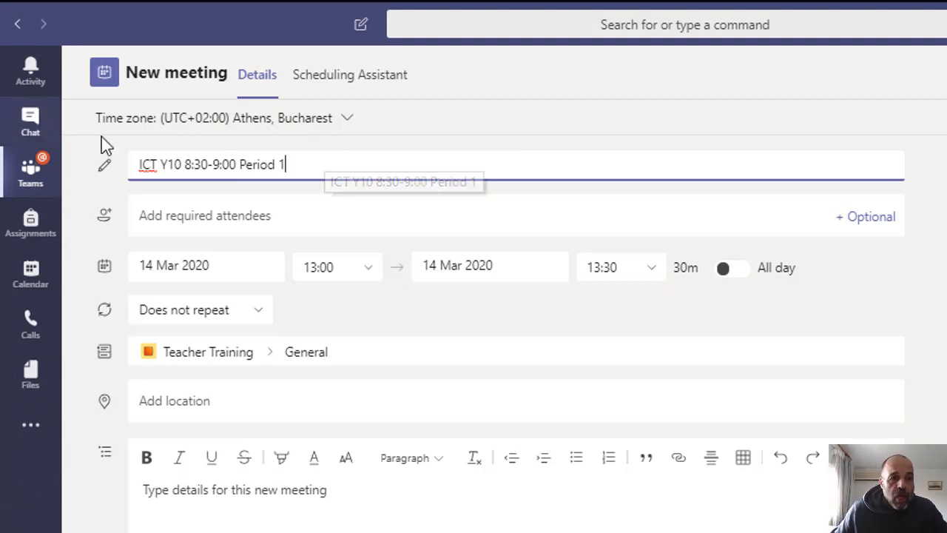
drag(185, 163, 294, 166)
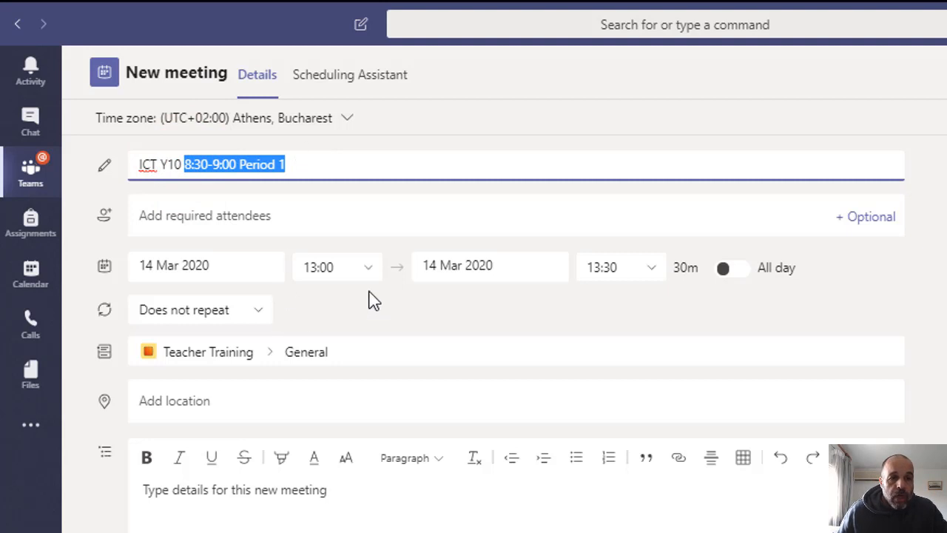
Set the meeting's start to 16 Mar 2020 at 08:30.
click(245, 270)
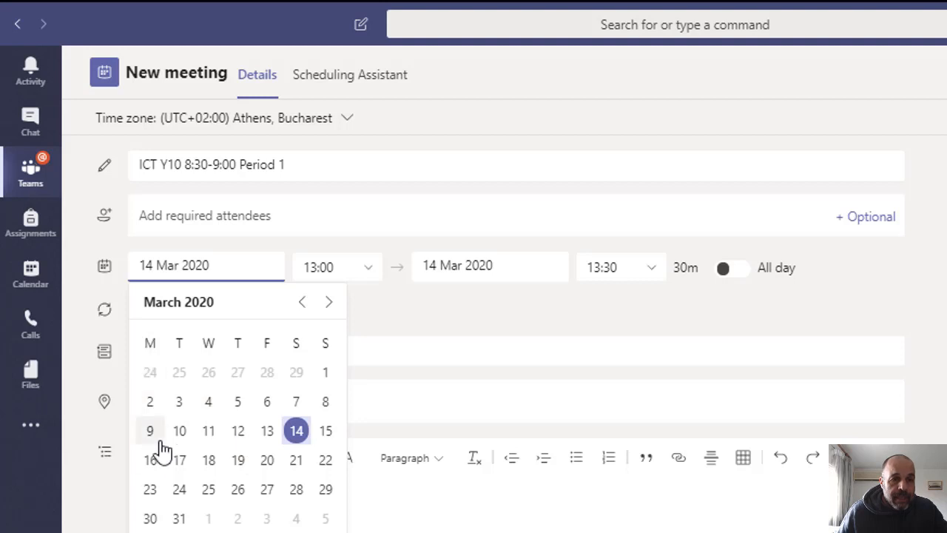
click(151, 460)
click(322, 267)
scroll(353, 351, up, 3)
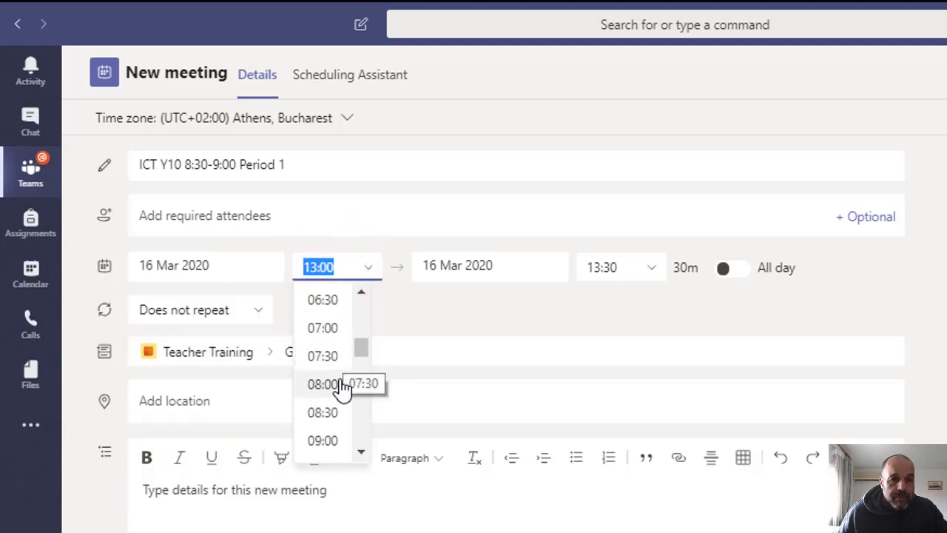
click(334, 407)
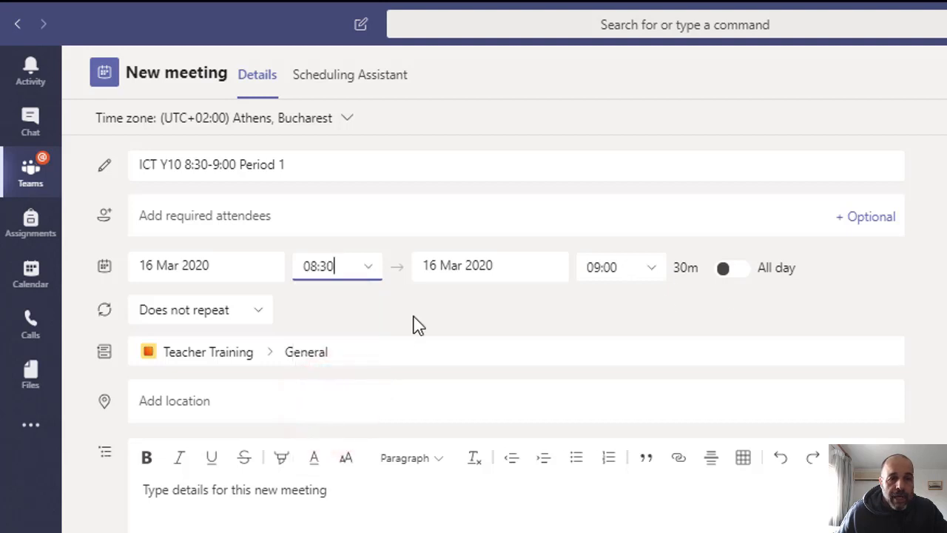
Add "Make sure you have your exercise books" as the meeting details and send the invitation without adding any attendees.
click(183, 498)
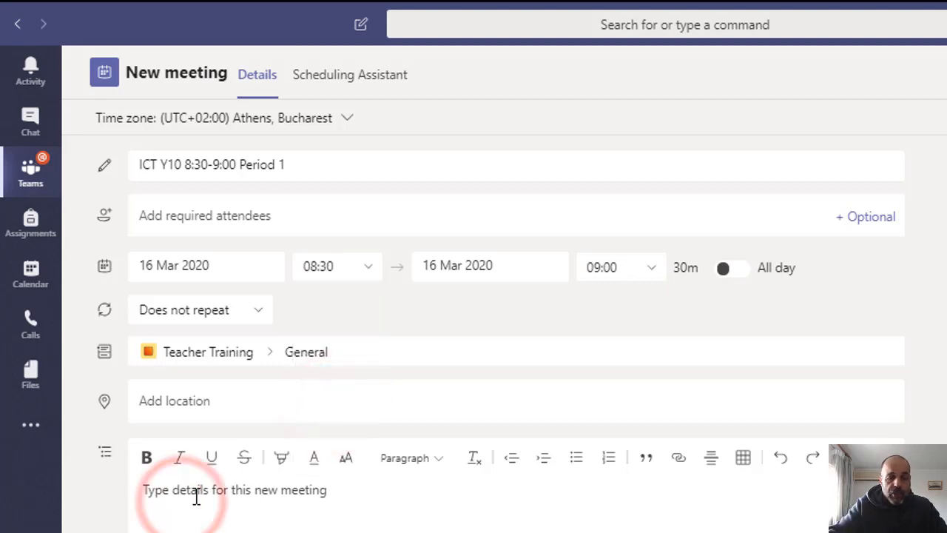
text(Bri)
key(BackSpace)
key(BackSpace)
key(BackSpace)
text(Make )
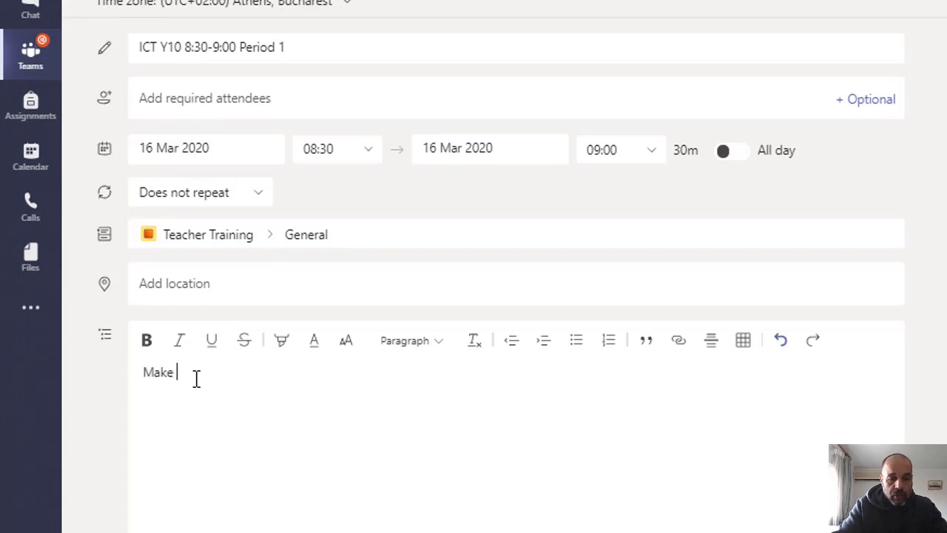
text(sure you have )
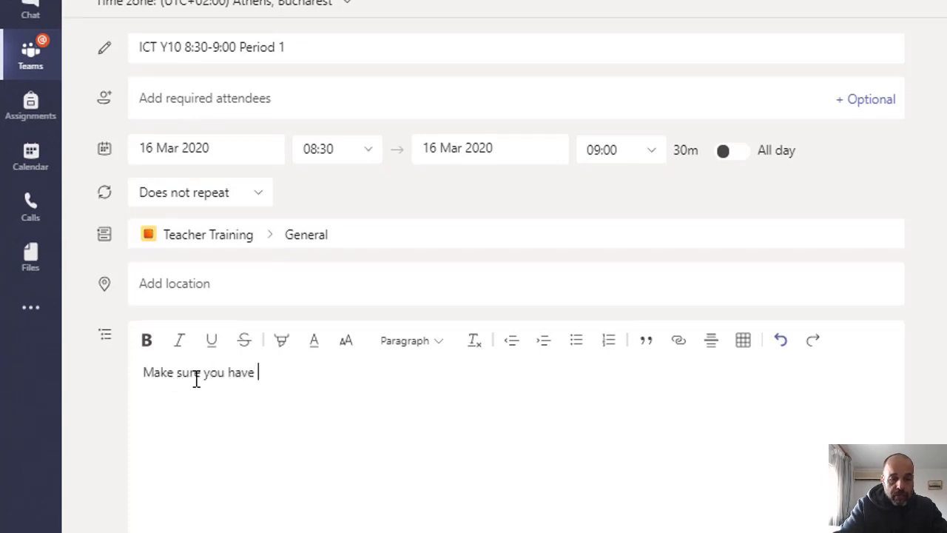
text(your exer)
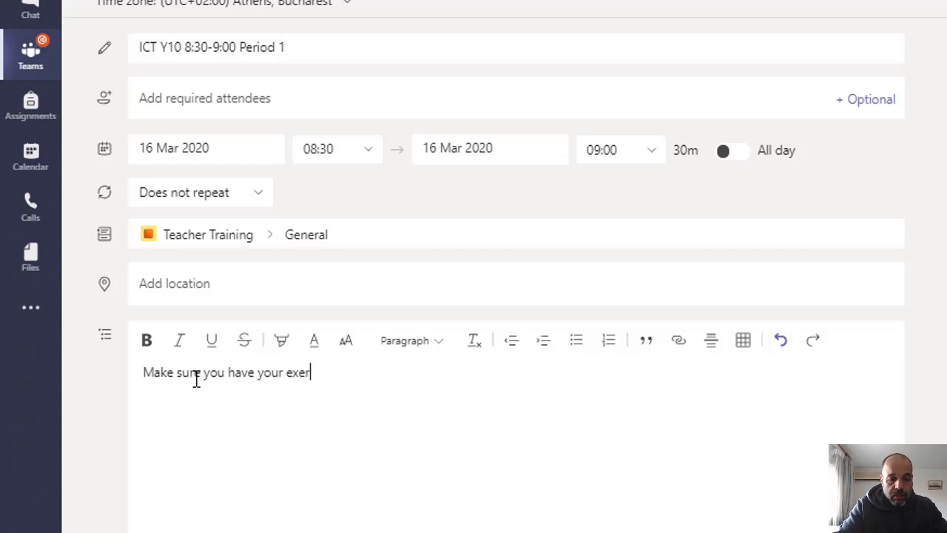
text(cise books)
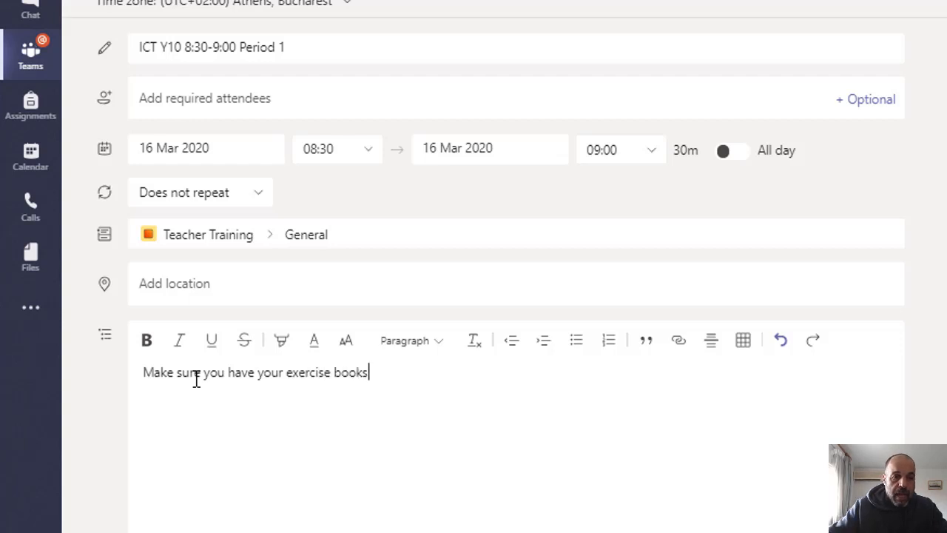
key(Return)
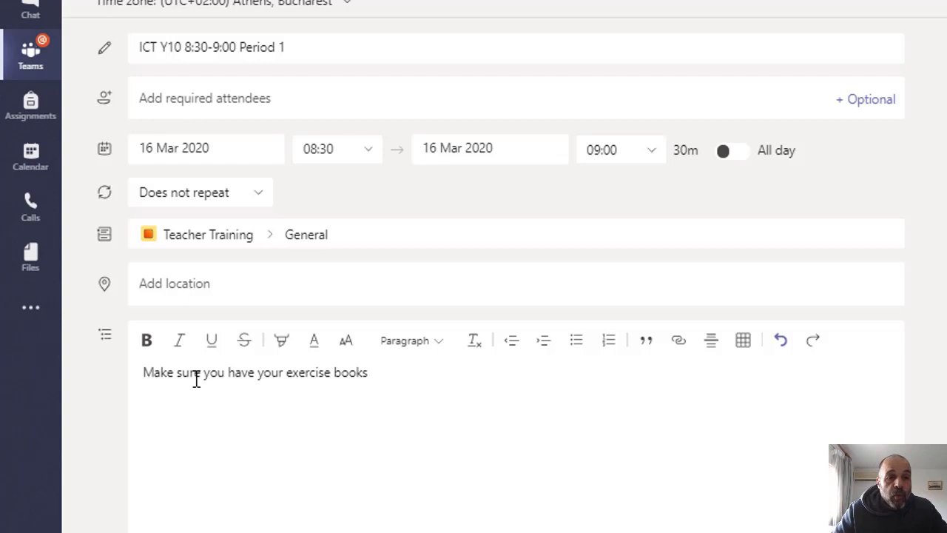
key(Return)
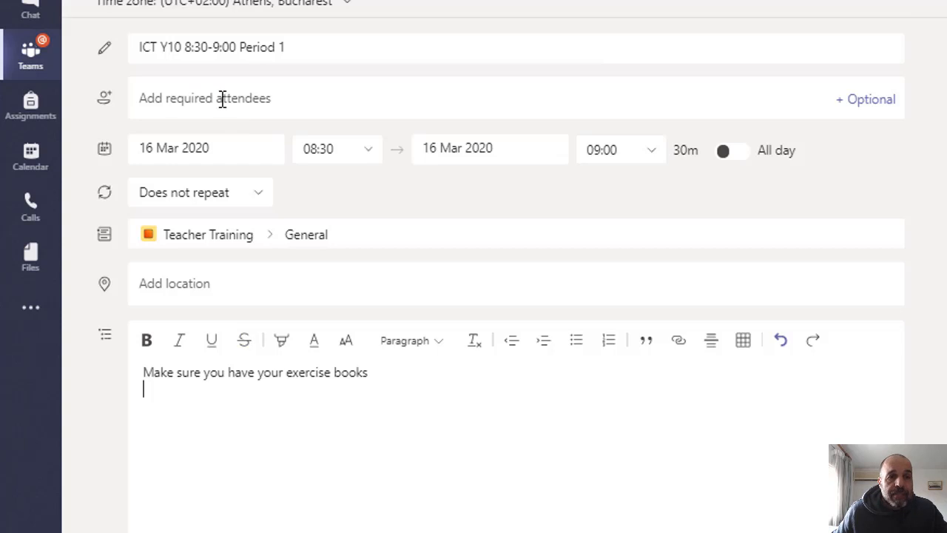
key(Return)
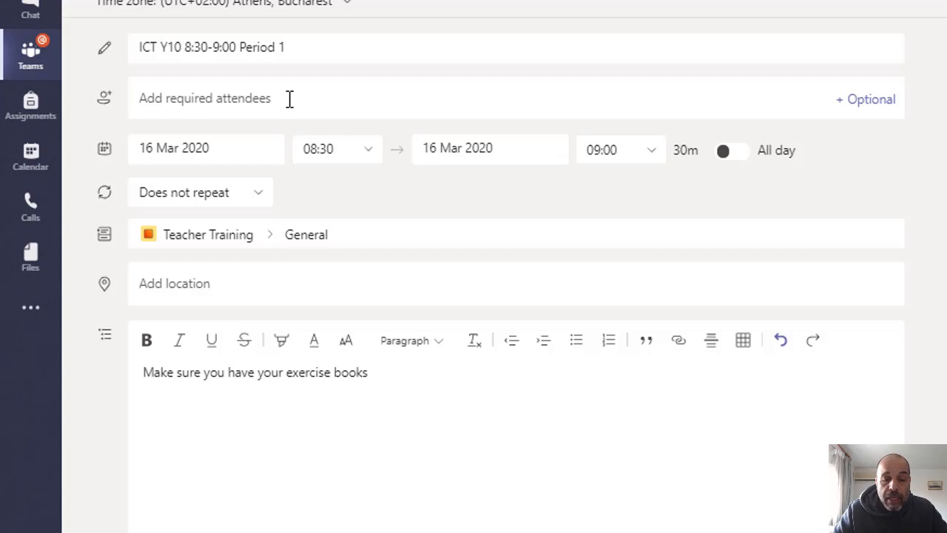
click(248, 91)
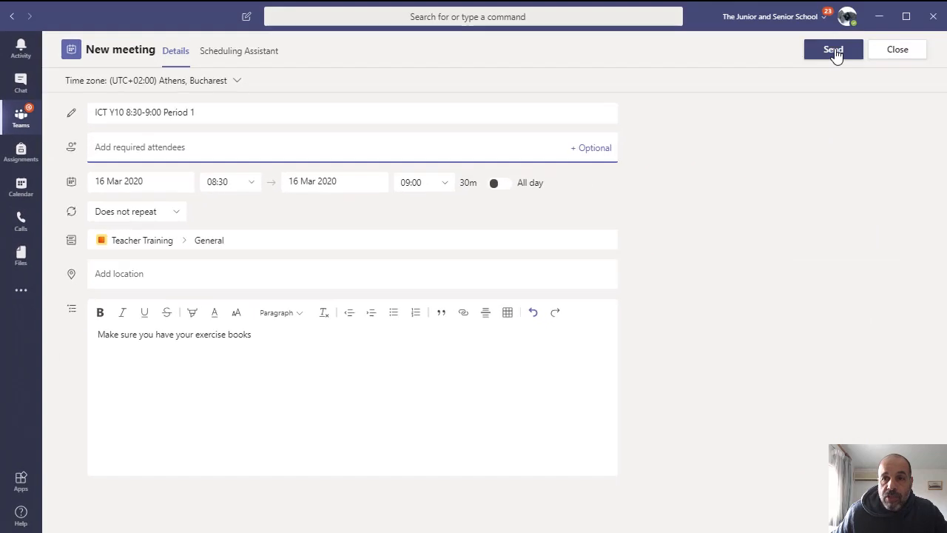
click(833, 50)
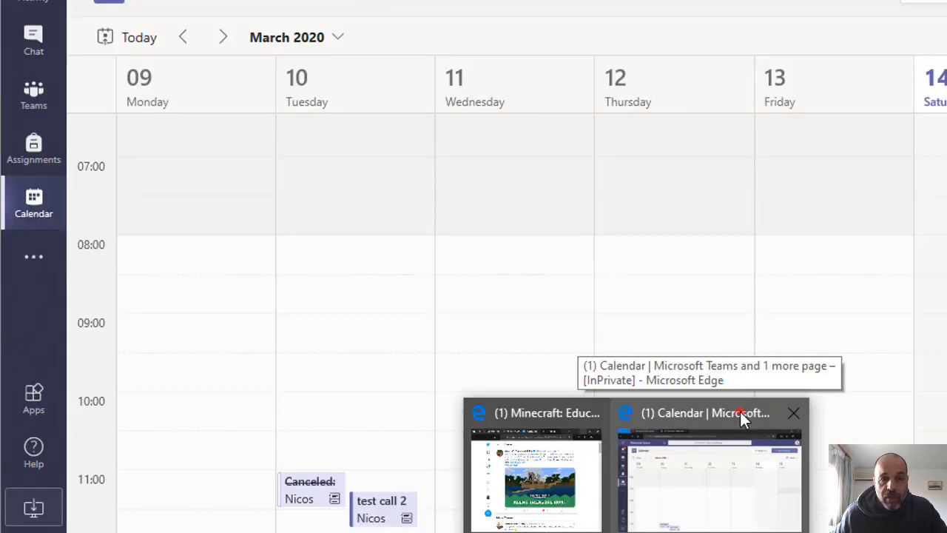
Switch to the Teams calendar in the InPrivate Microsoft Edge window and show the morning hours of the week of 16 March 2020.
click(739, 411)
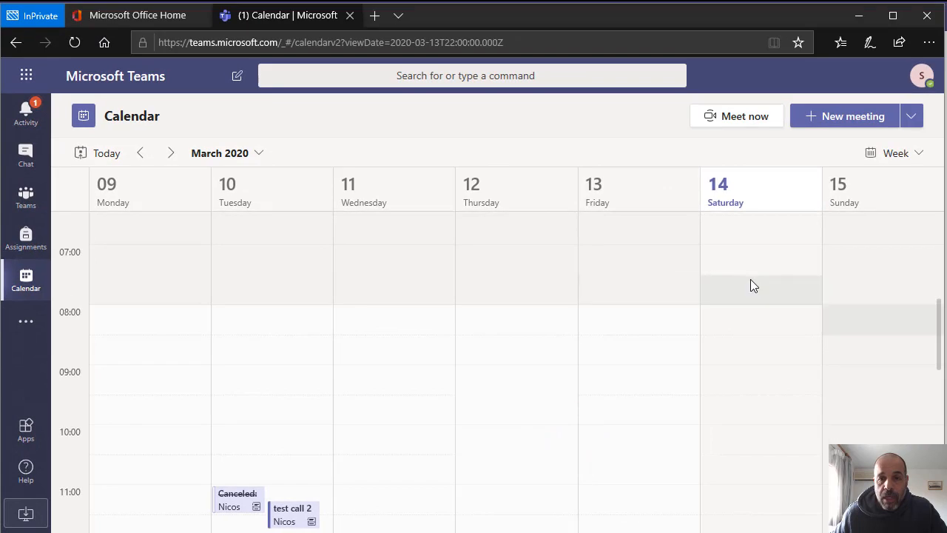
click(741, 277)
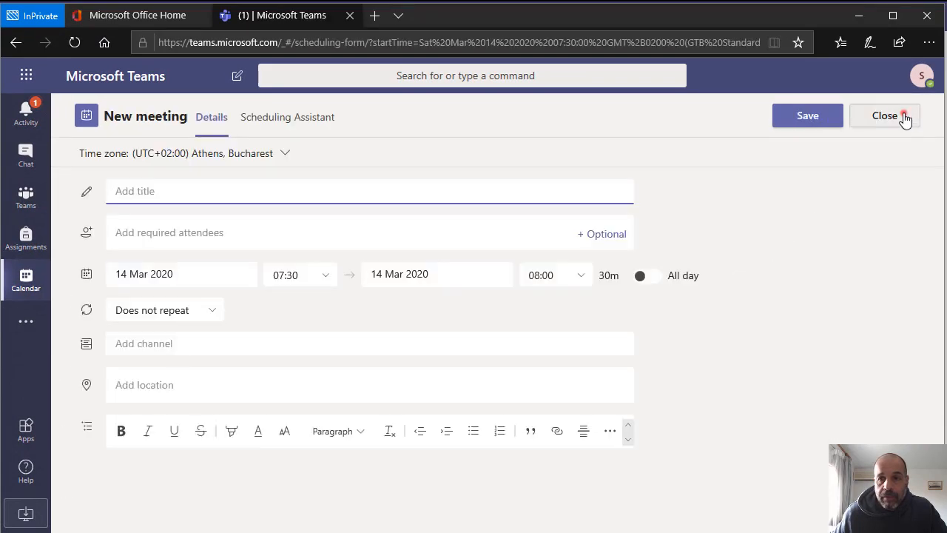
click(904, 119)
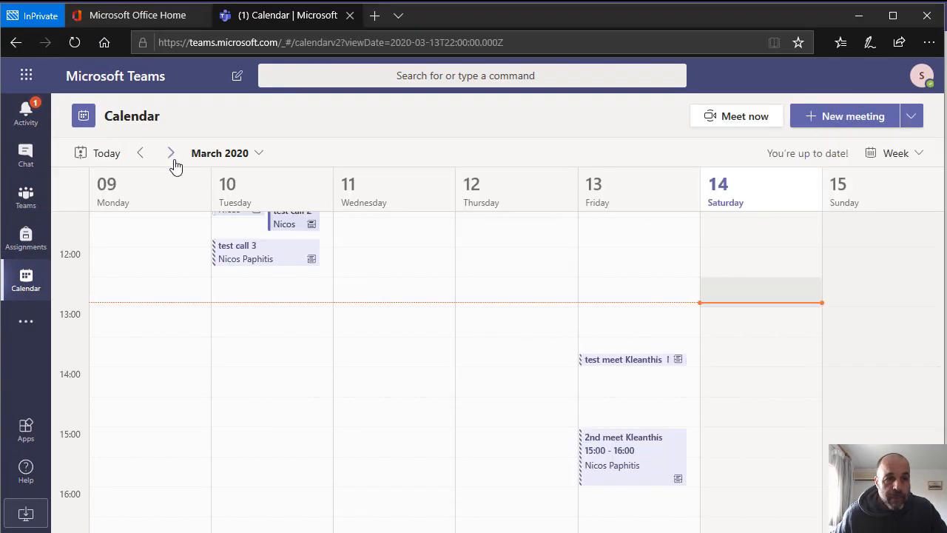
click(170, 154)
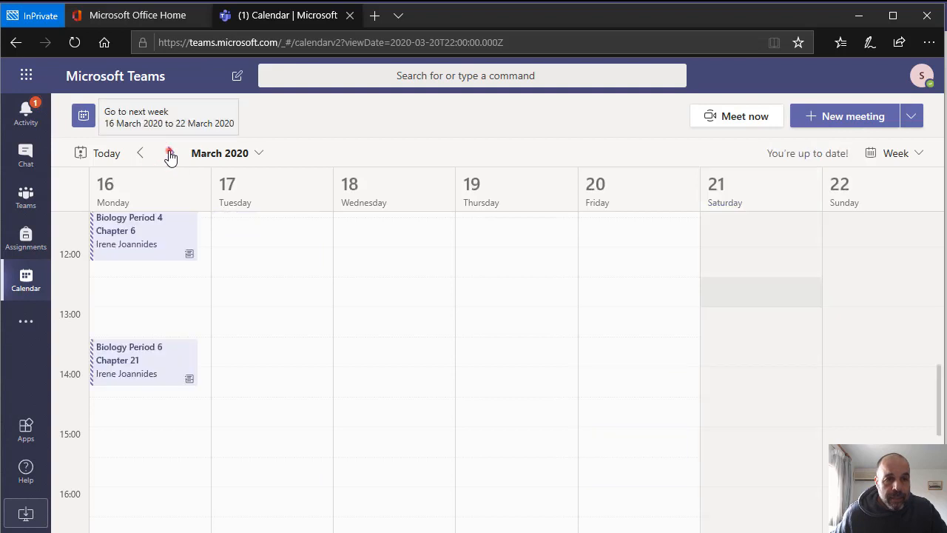
click(170, 153)
click(140, 156)
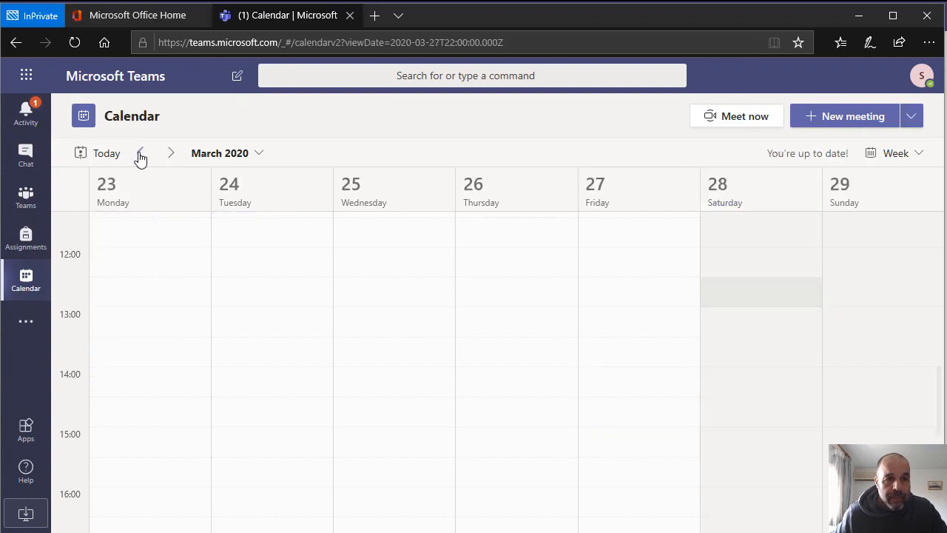
scroll(160, 354, up, 4)
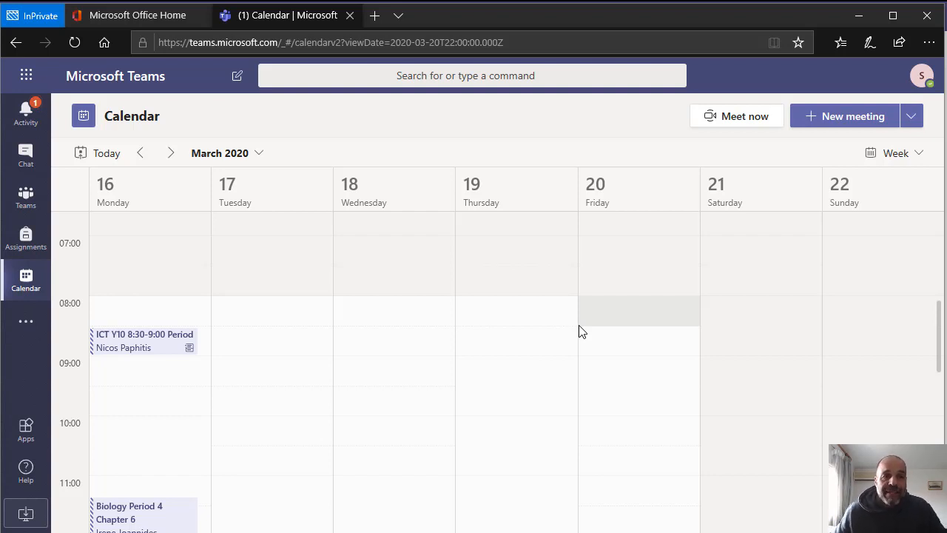
Open the ICT Y10 meeting on Monday 16 March and accept the invitation, notifying the organiser.
click(157, 345)
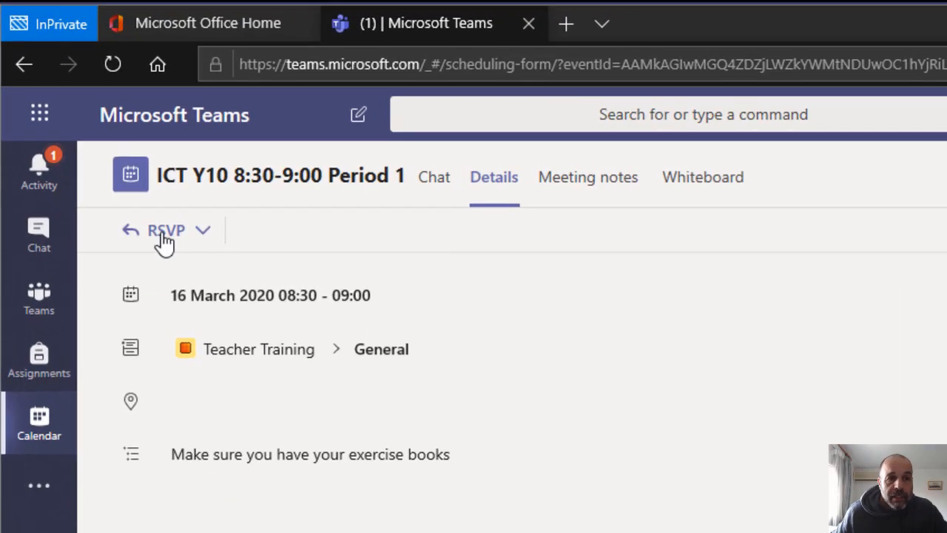
click(131, 148)
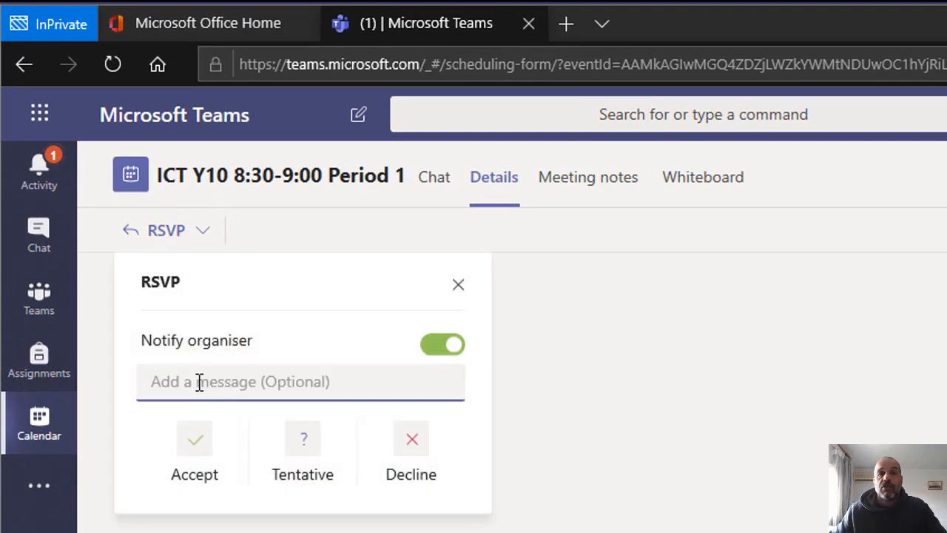
click(195, 448)
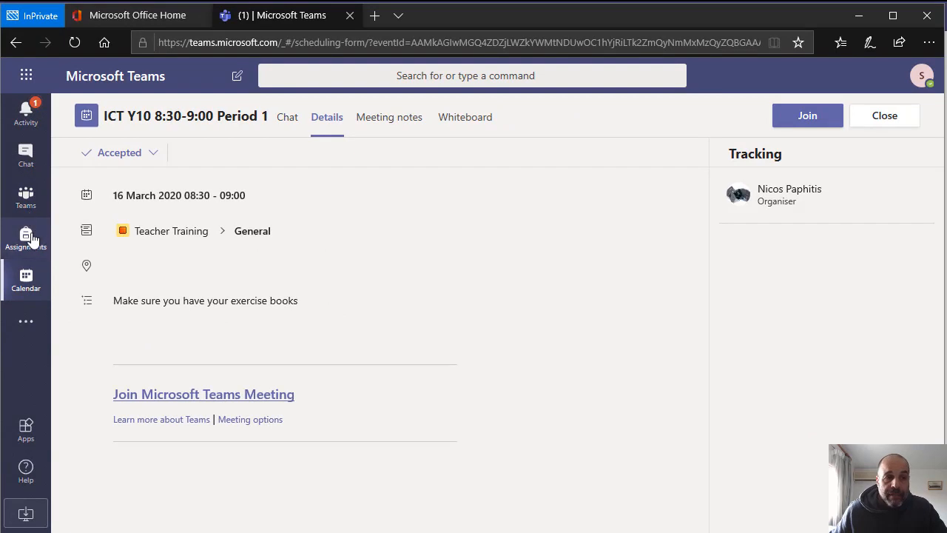
Return to the calendar, go to the week of 16 March 2020 and reopen the ICT Y10 8:30-9:00 Period 1 meeting.
click(27, 286)
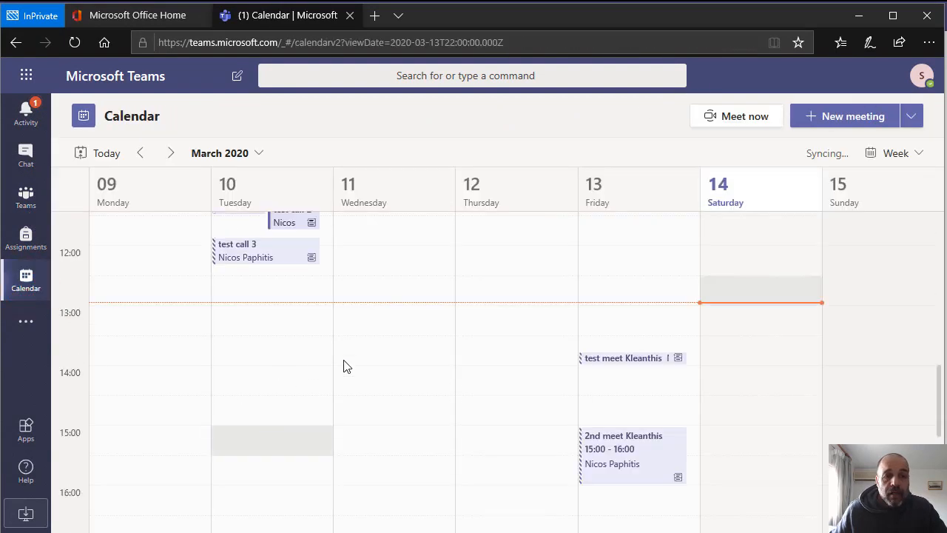
click(170, 153)
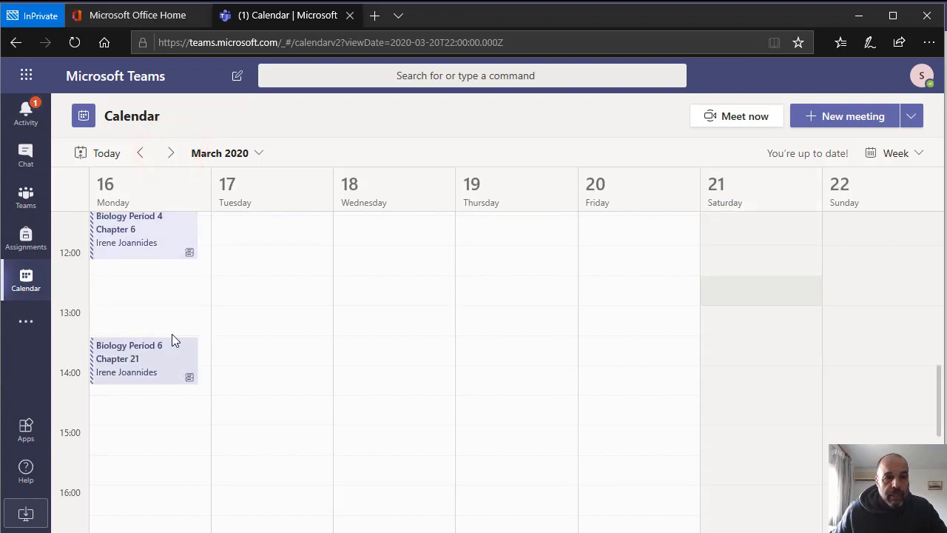
scroll(184, 333, up, 3)
click(139, 341)
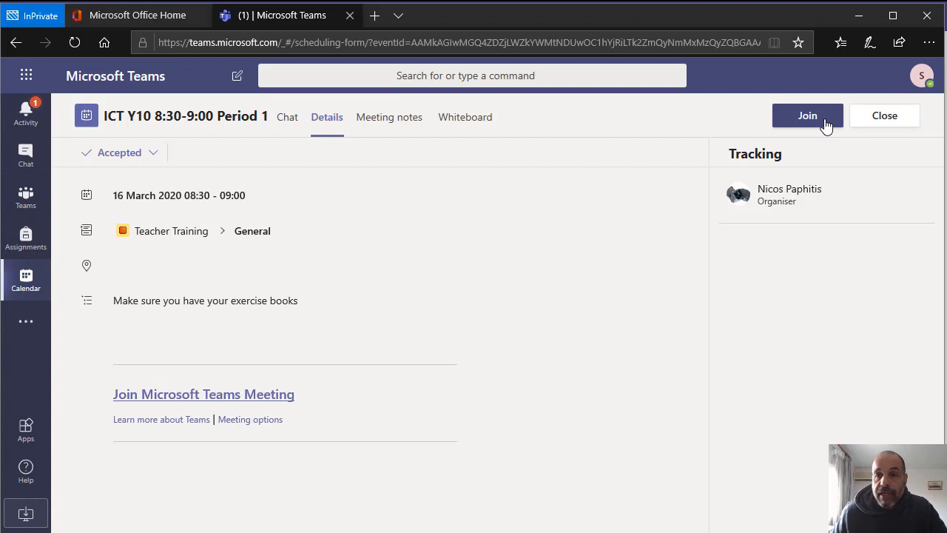
Close the student's meeting view, switch to the organiser's Teams calendar and open the ICT Y10 meeting on Monday 16 March 2020.
click(895, 117)
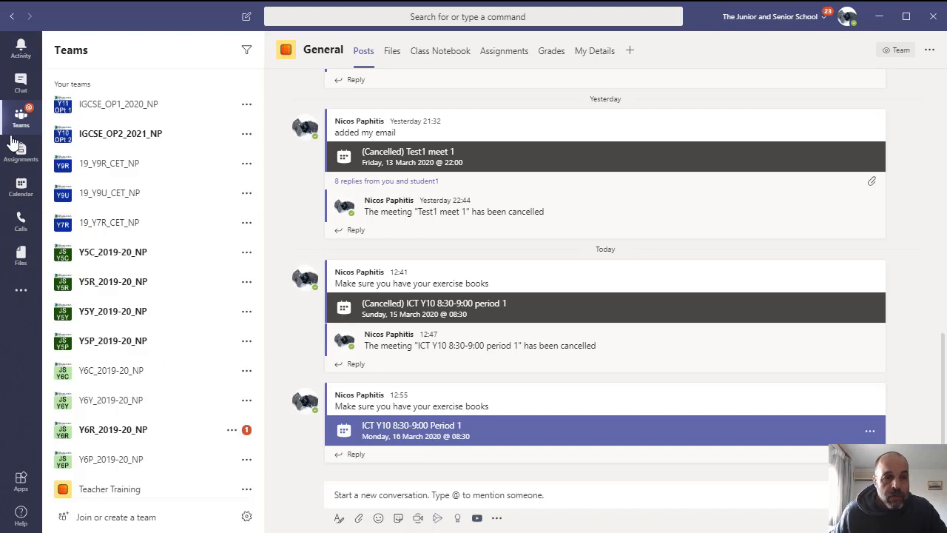
click(20, 191)
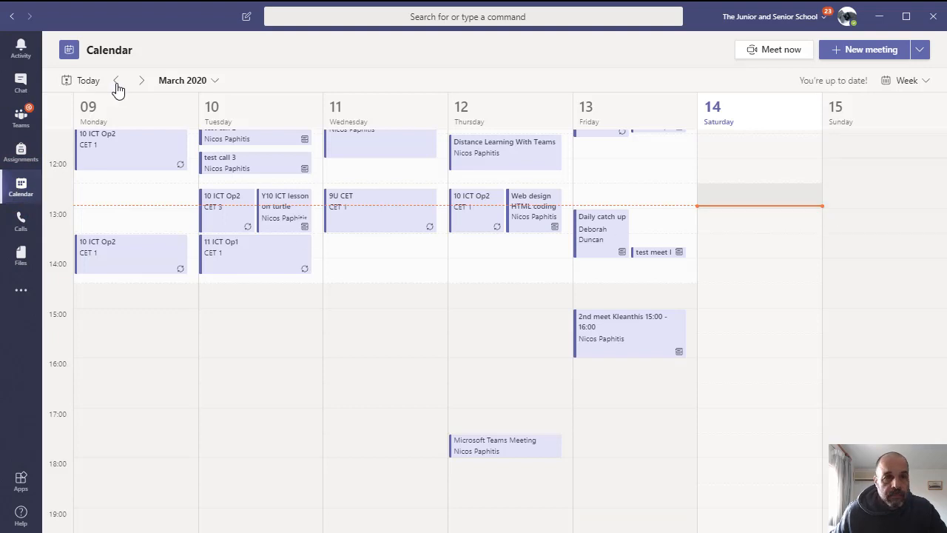
click(141, 81)
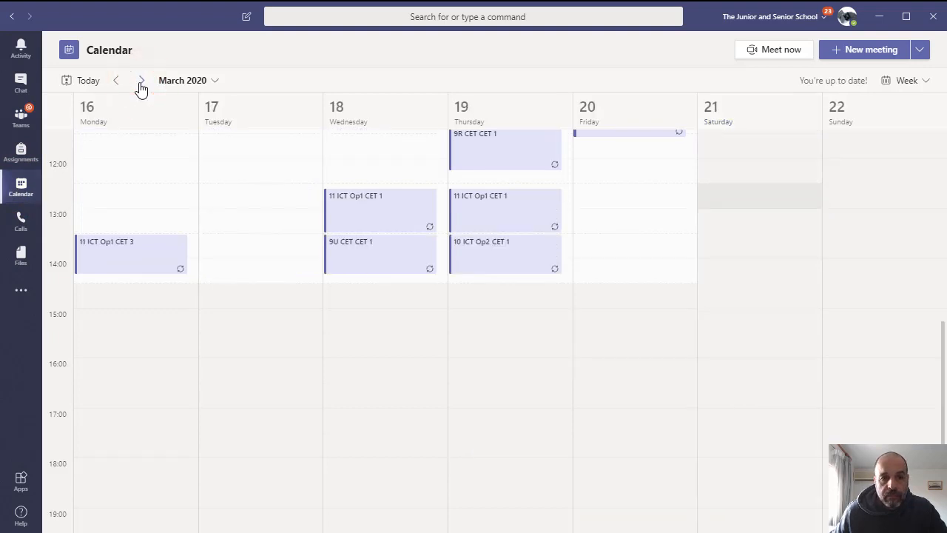
scroll(156, 222, up, 6)
scroll(163, 231, down, 3)
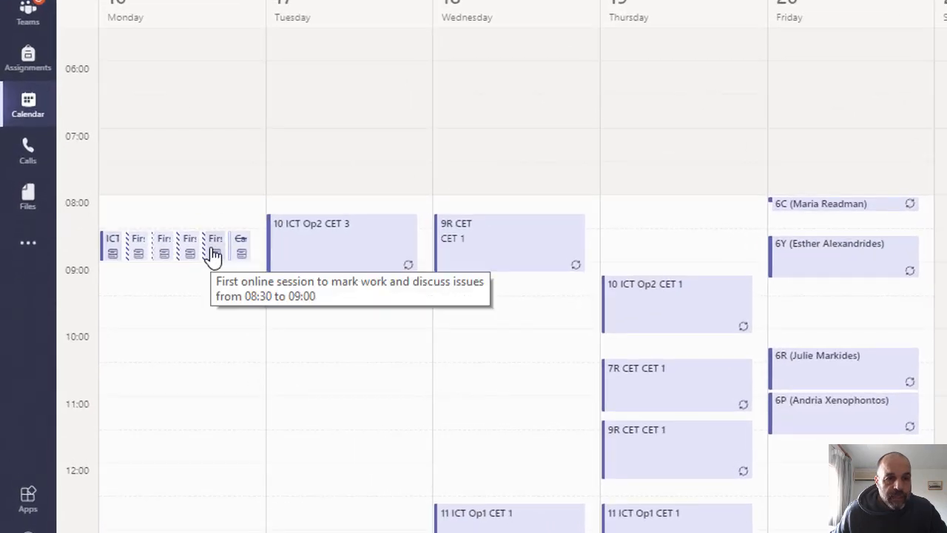
click(110, 253)
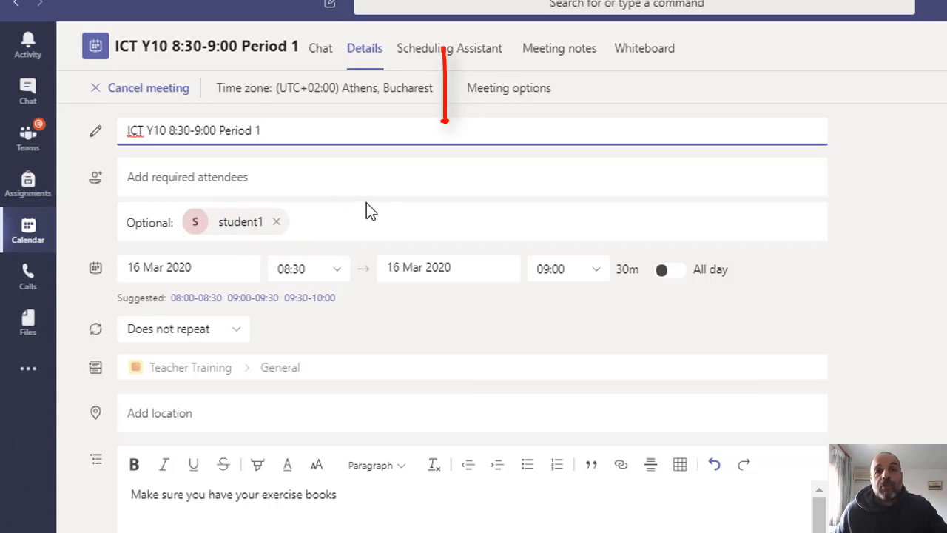
Set who can present to Only me in the meeting options and save the change.
click(523, 91)
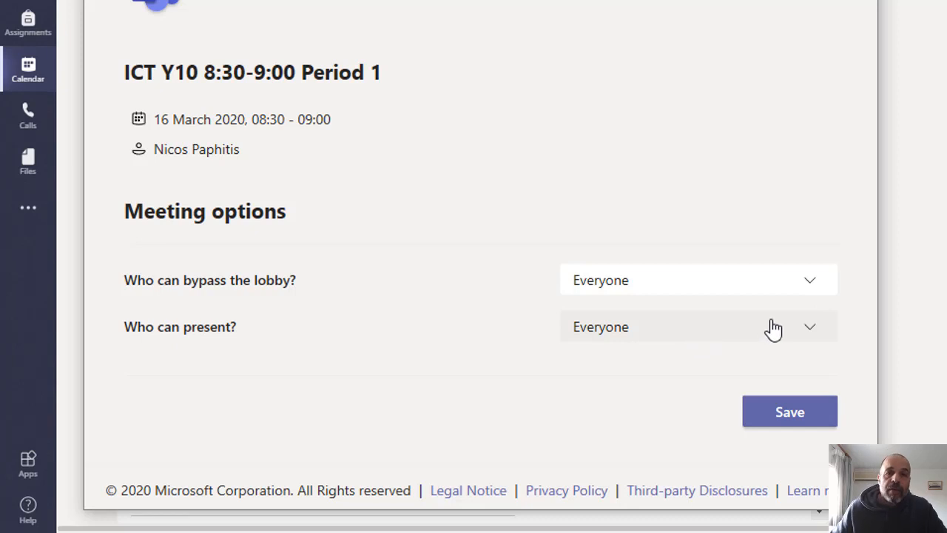
click(813, 328)
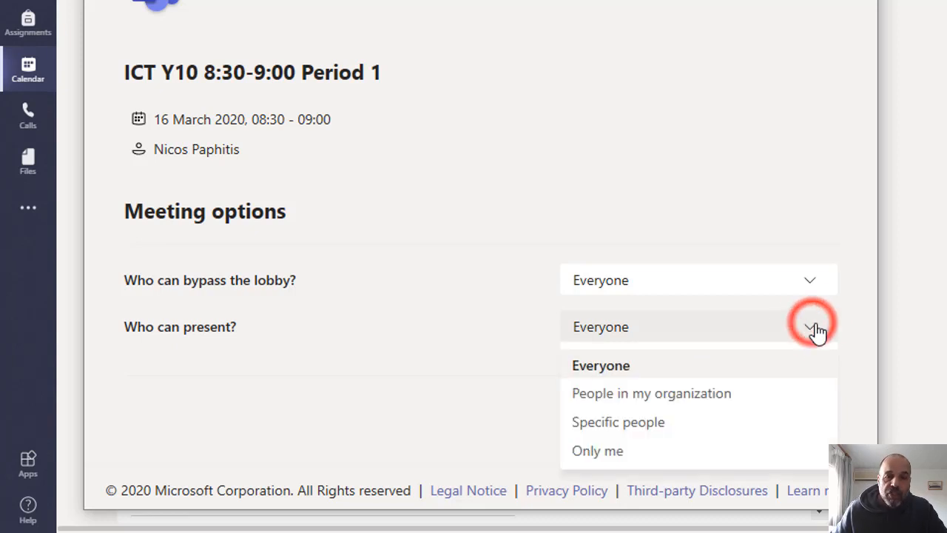
click(603, 455)
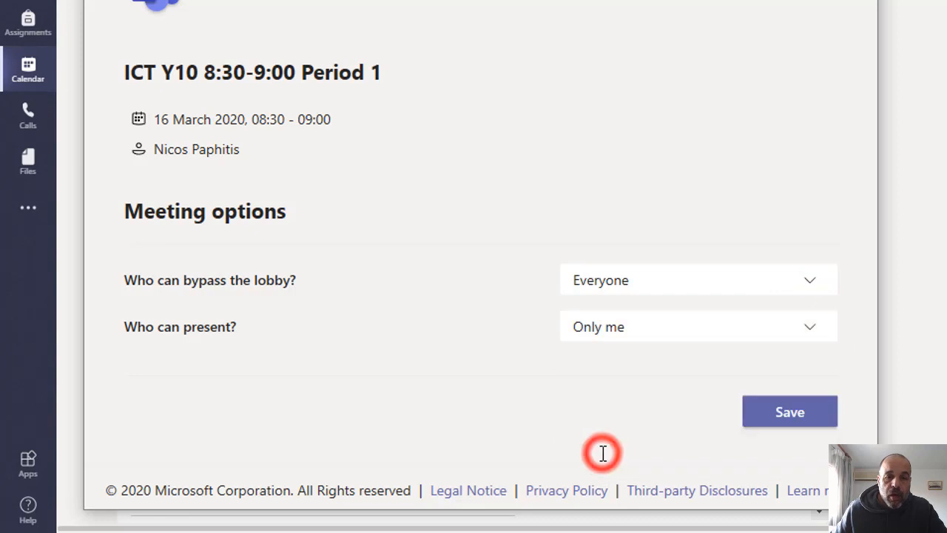
click(766, 416)
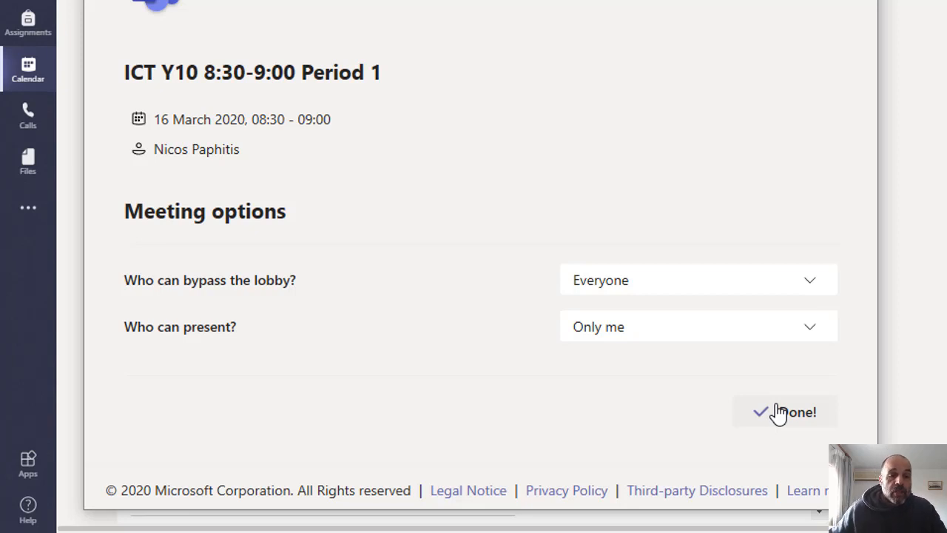
Switch to the student's InPrivate Microsoft Edge window and open Outlook from the Microsoft Office home page.
mouse_move(533, 510)
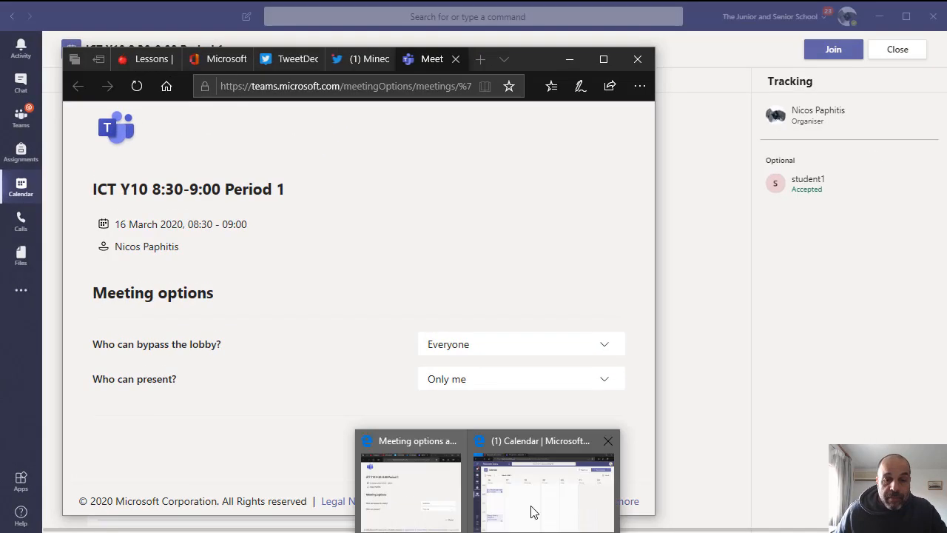
click(547, 441)
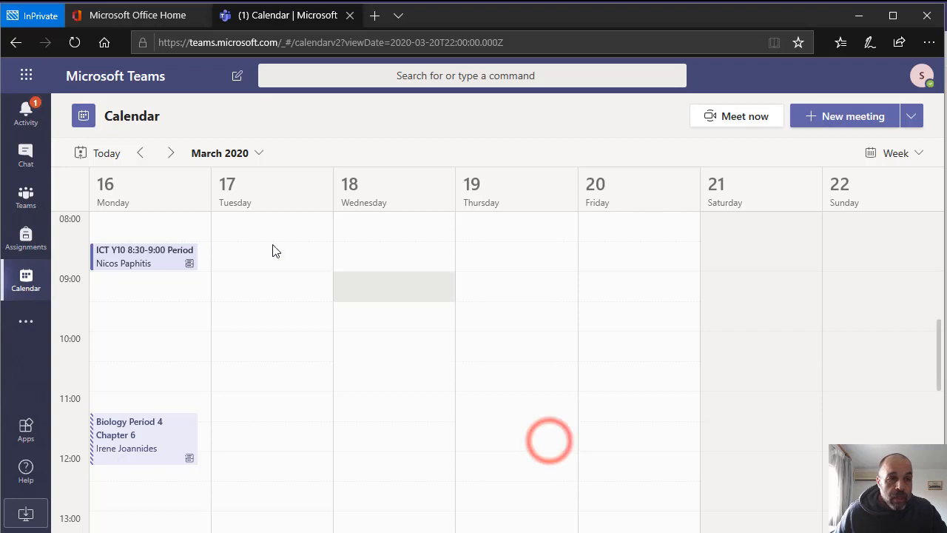
click(119, 16)
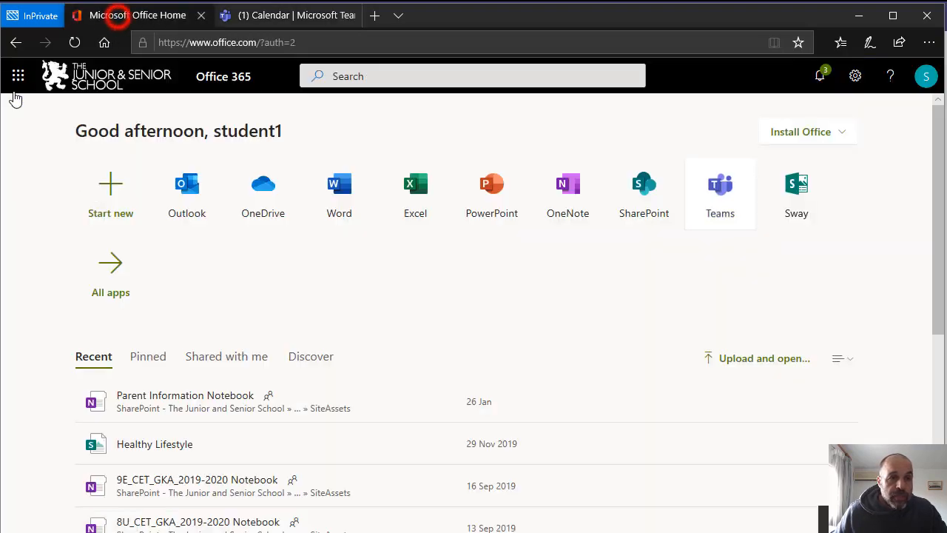
click(203, 185)
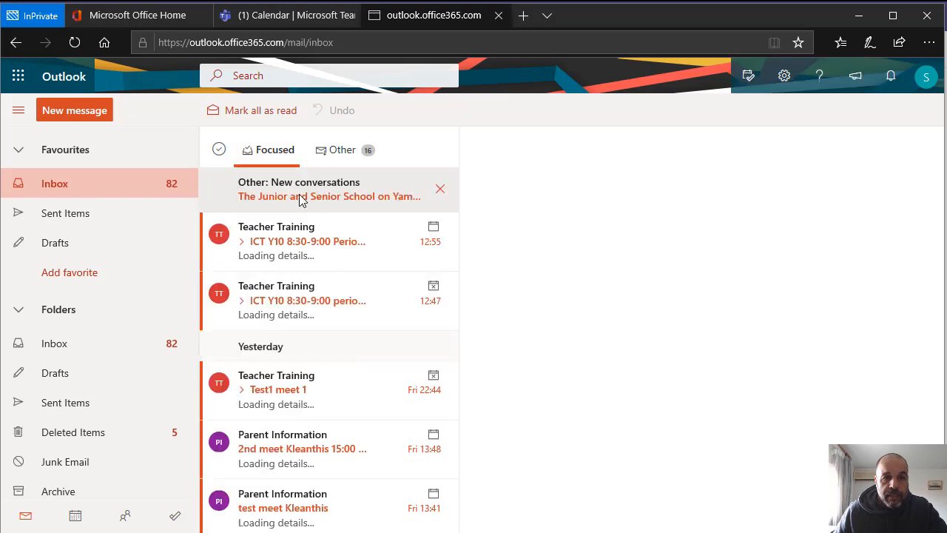
Accept the ICT Y10 8:30-9:00 Period 1 invitation email from Teacher Training and return to the student's Teams calendar.
click(305, 232)
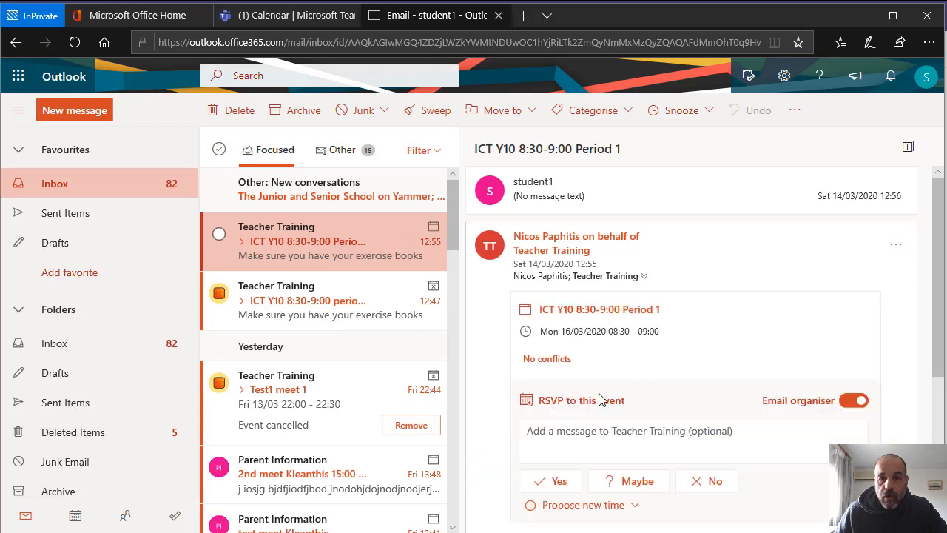
scroll(603, 400, down, 2)
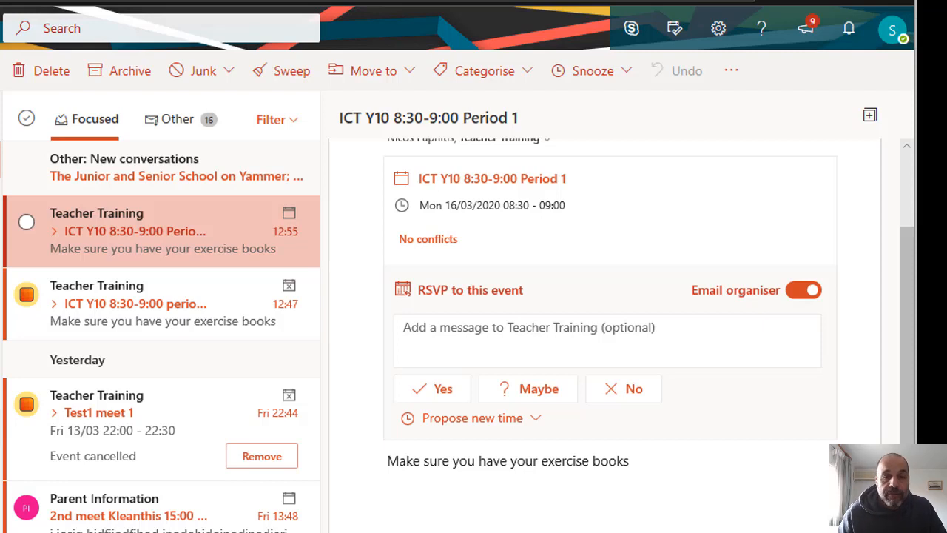
click(448, 390)
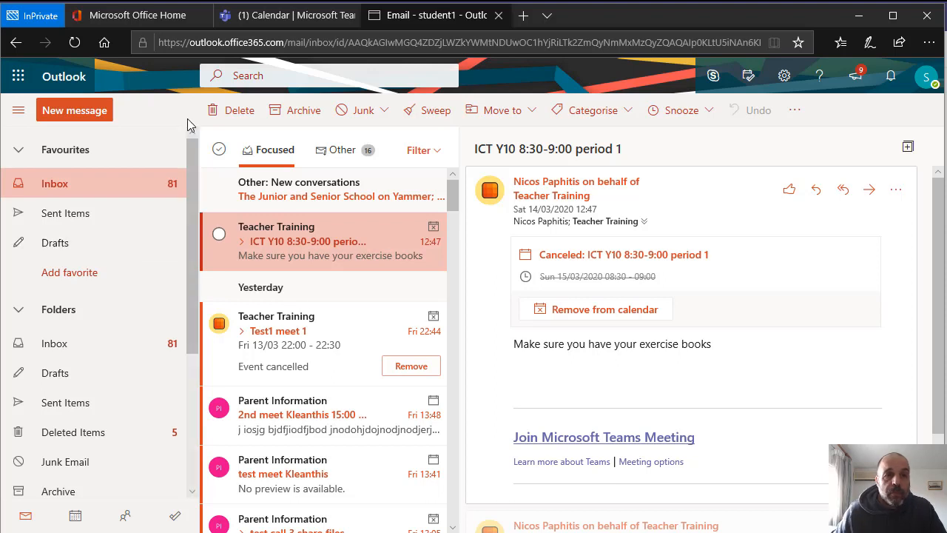
click(277, 17)
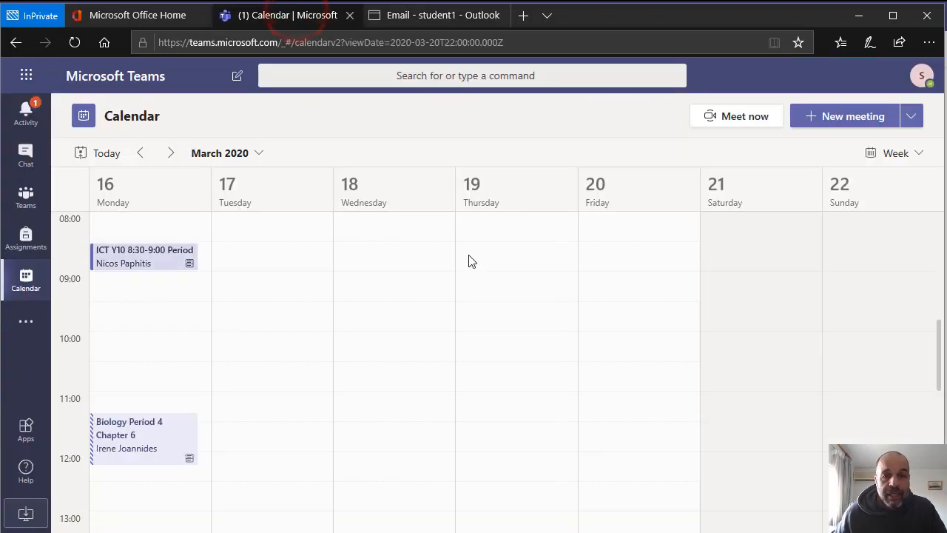
scroll(192, 331, up, 1)
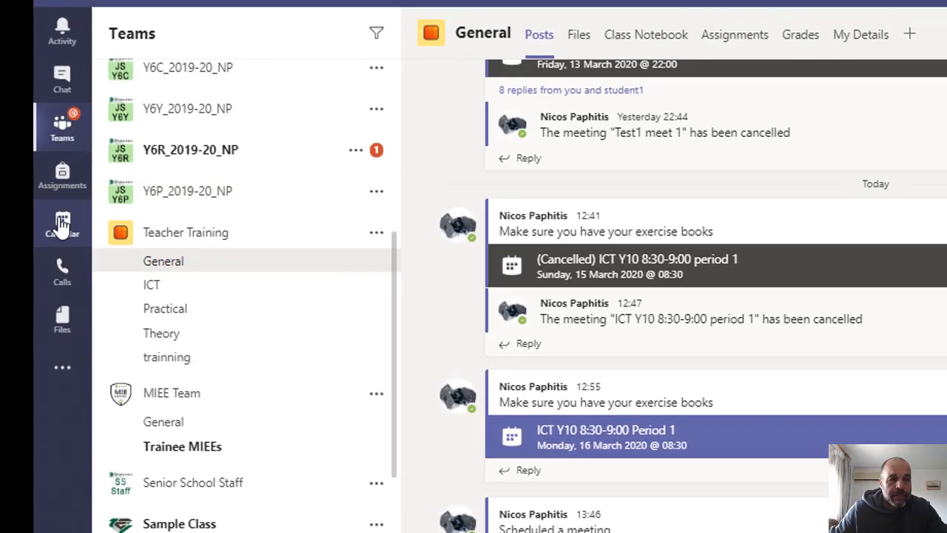
Open the Y11 ICT 10:00-10:30 meeting on Saturday 14 March from the organiser's calendar and copy its Join Microsoft Teams Meeting link.
click(62, 224)
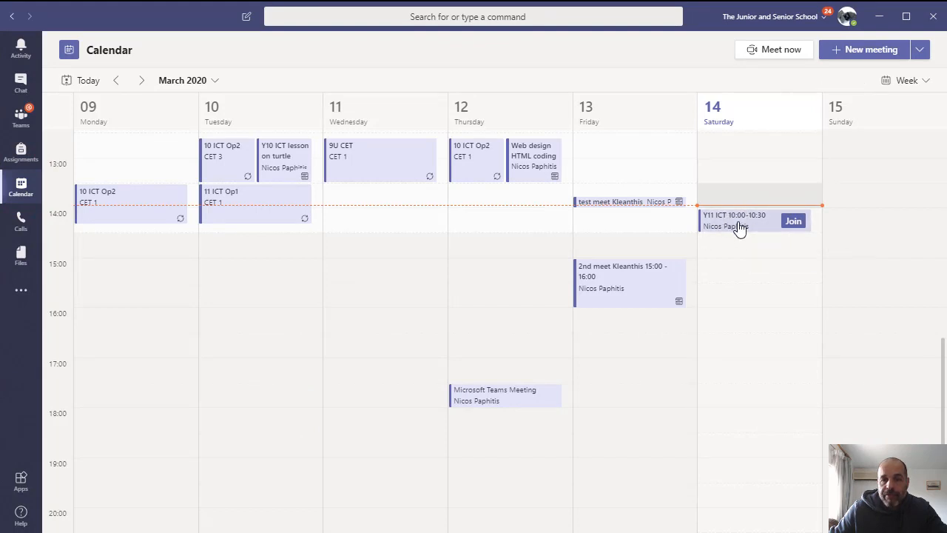
click(736, 224)
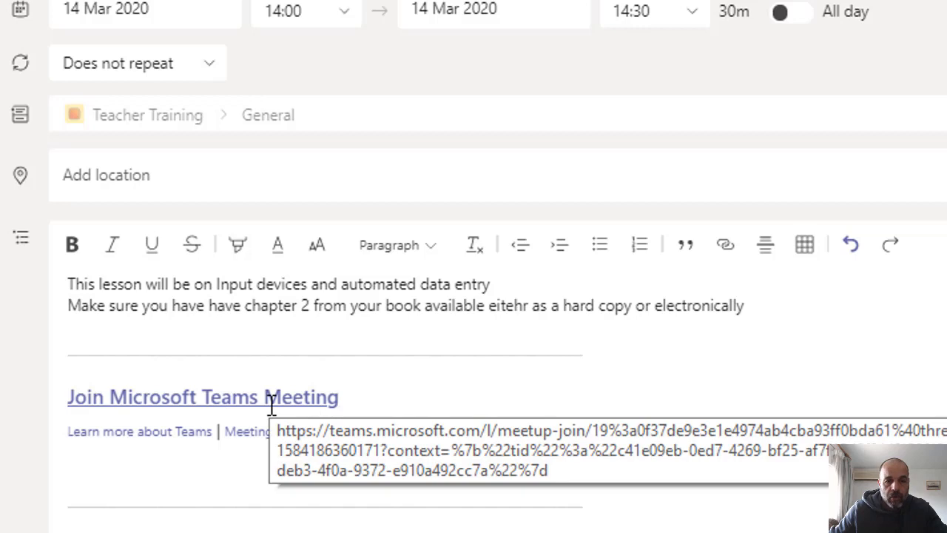
right_click(233, 399)
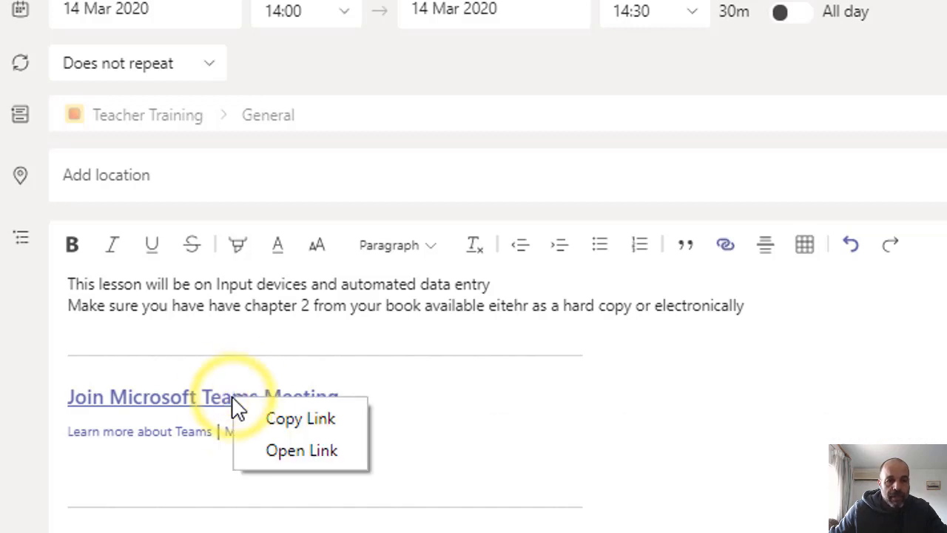
click(305, 418)
Switch to the InPrivate Microsoft Edge window and open the copied meeting link in a new browser tab.
mouse_move(749, 532)
click(533, 444)
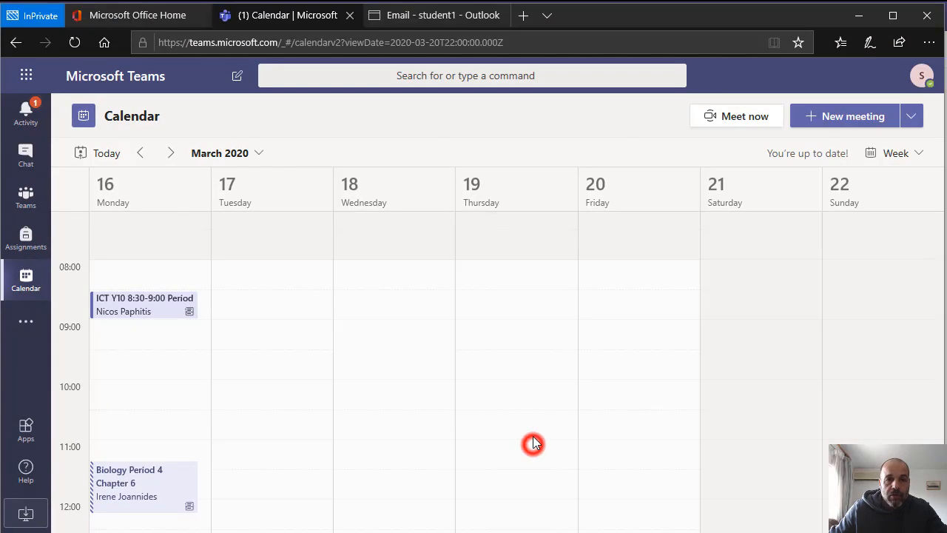
click(523, 14)
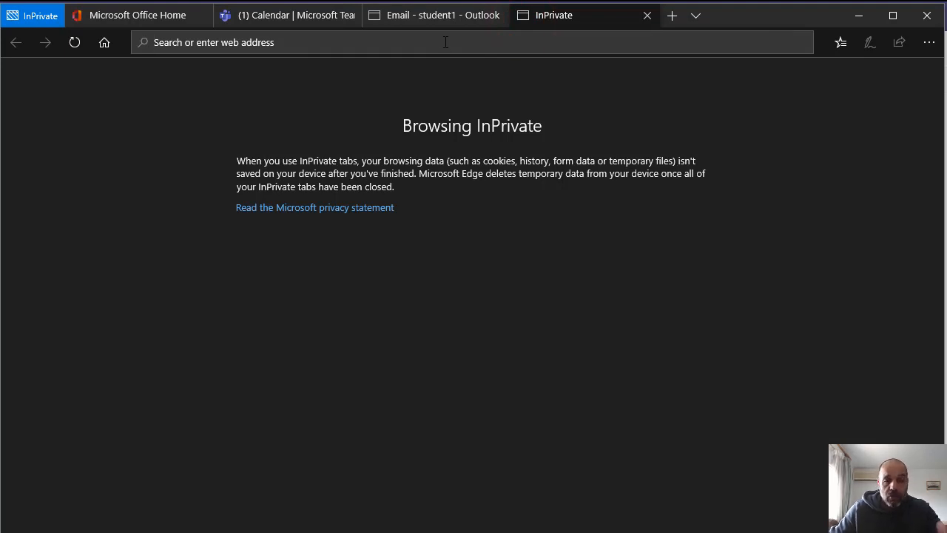
click(445, 43)
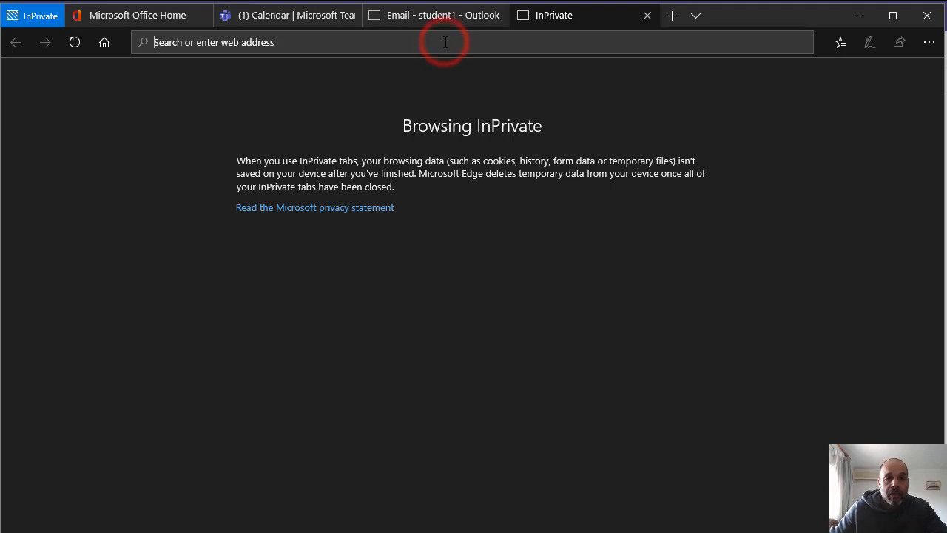
key(ctrl+v)
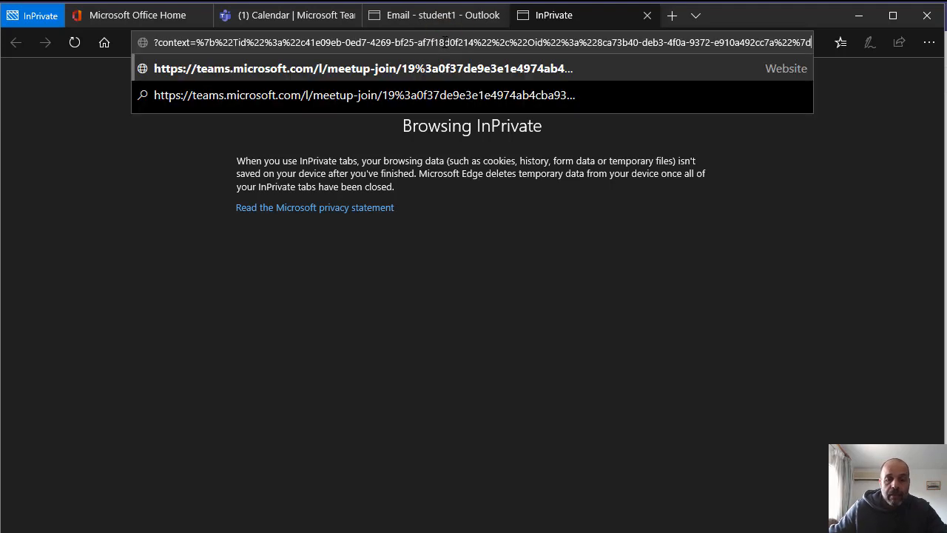
key(Return)
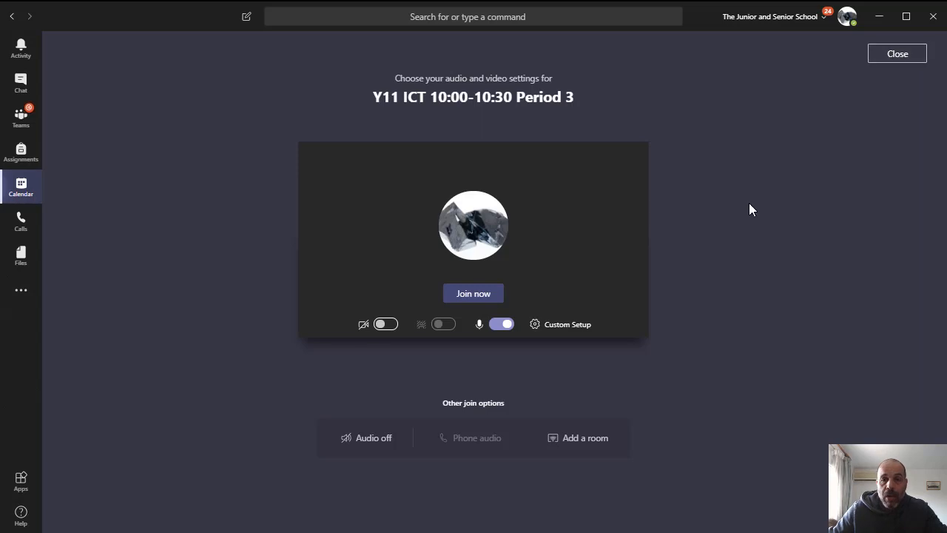
Close the meeting's pre-join screen in the Teams desktop app and choose to join on the web instead in the InPrivate Edge window.
click(893, 54)
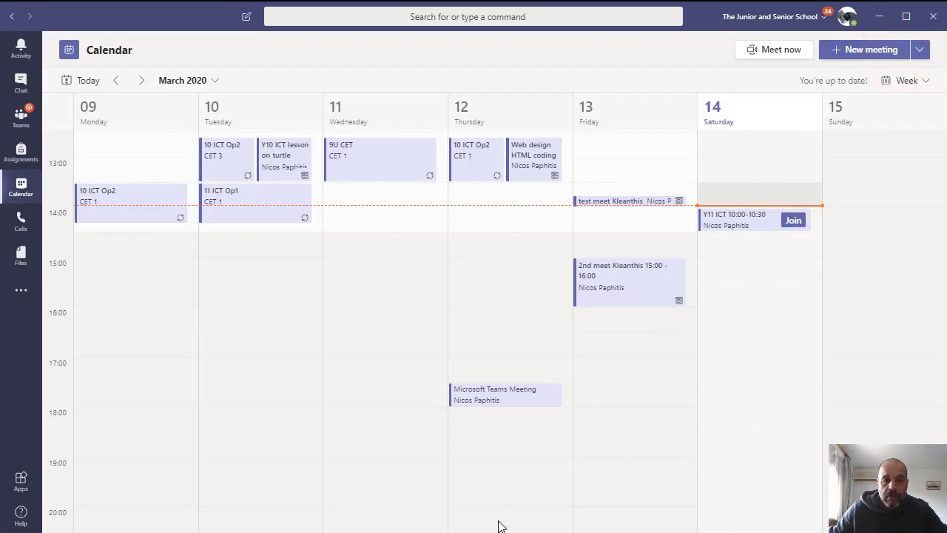
click(551, 443)
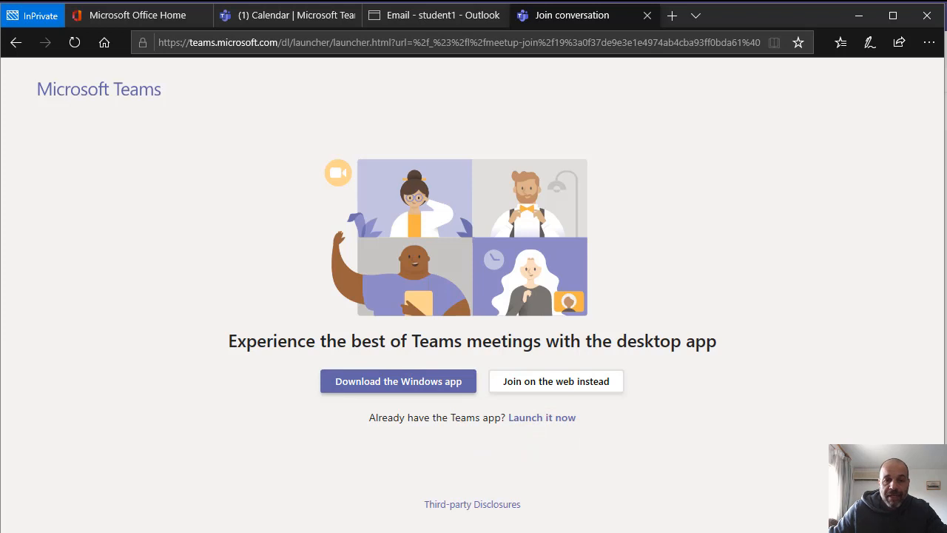
click(560, 388)
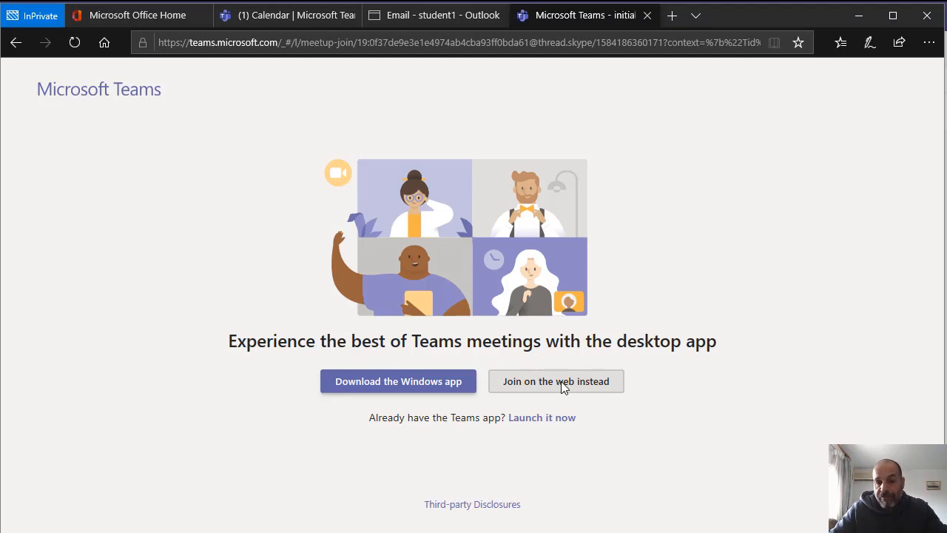
click(563, 384)
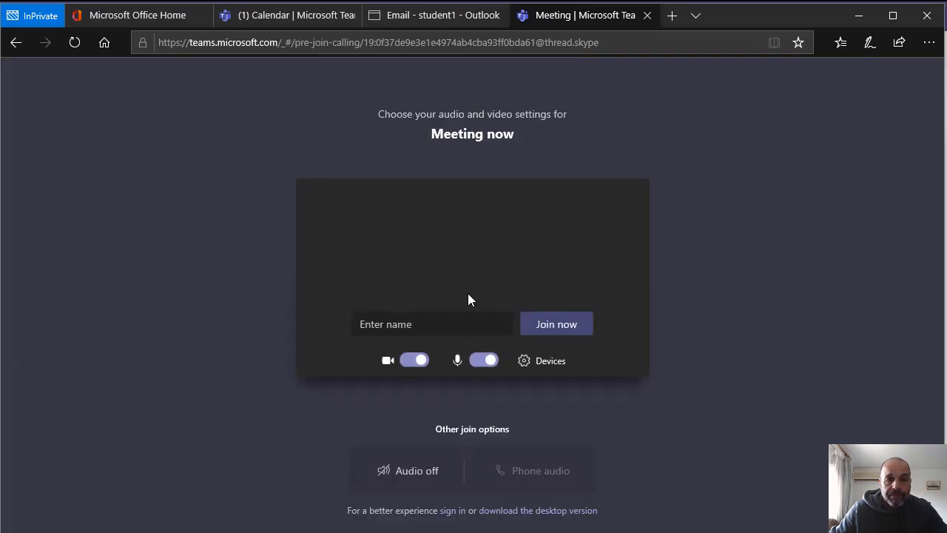
Enter the guest's name, ask to join the meeting with camera and microphone on, and close the waiting screen.
click(403, 323)
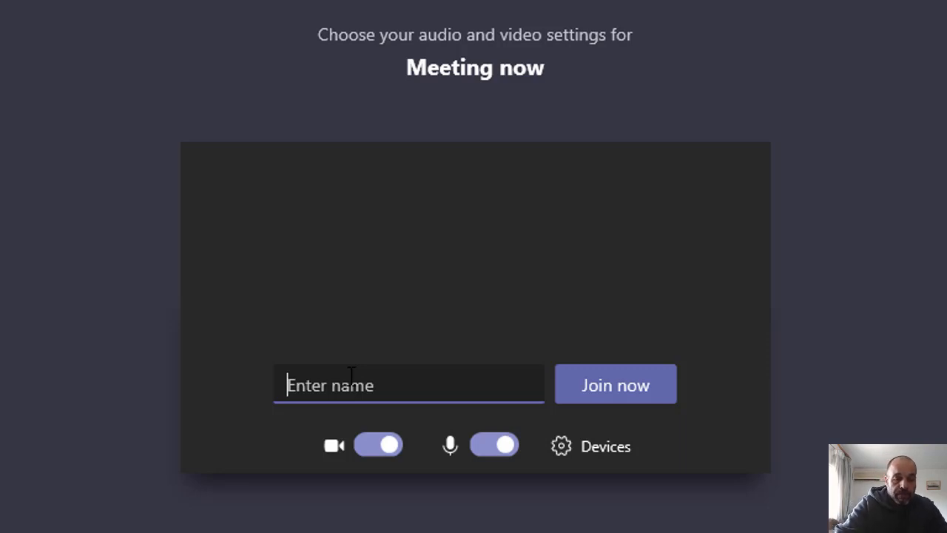
text(Ton)
key(BackSpace)
text(m)
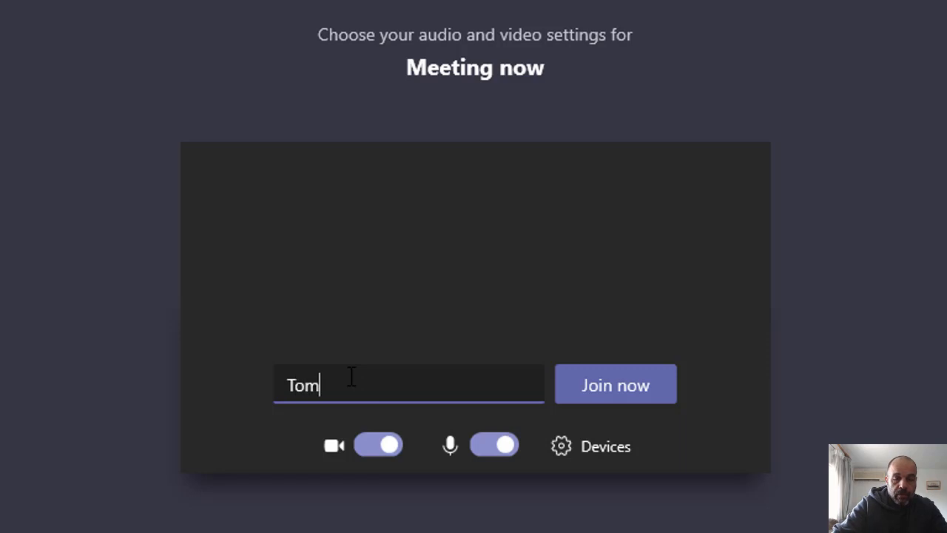
click(606, 388)
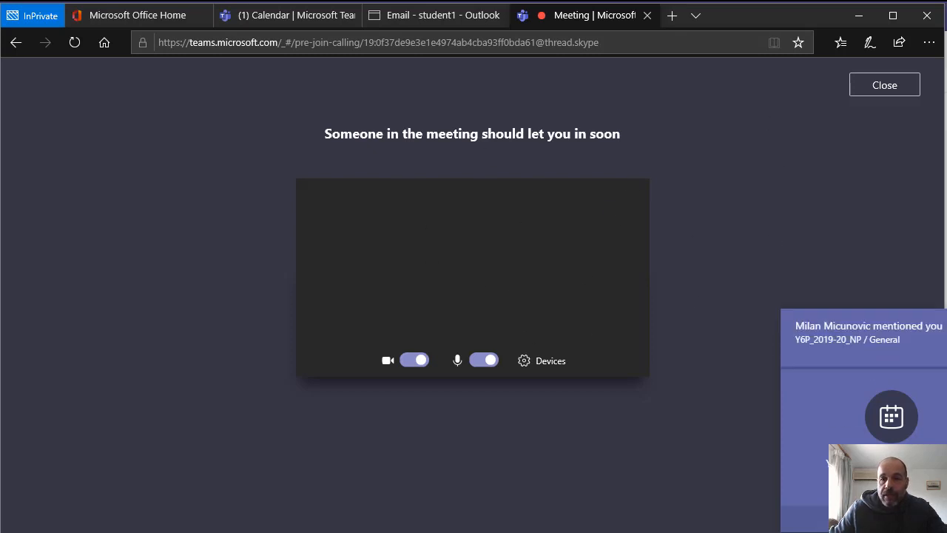
click(906, 86)
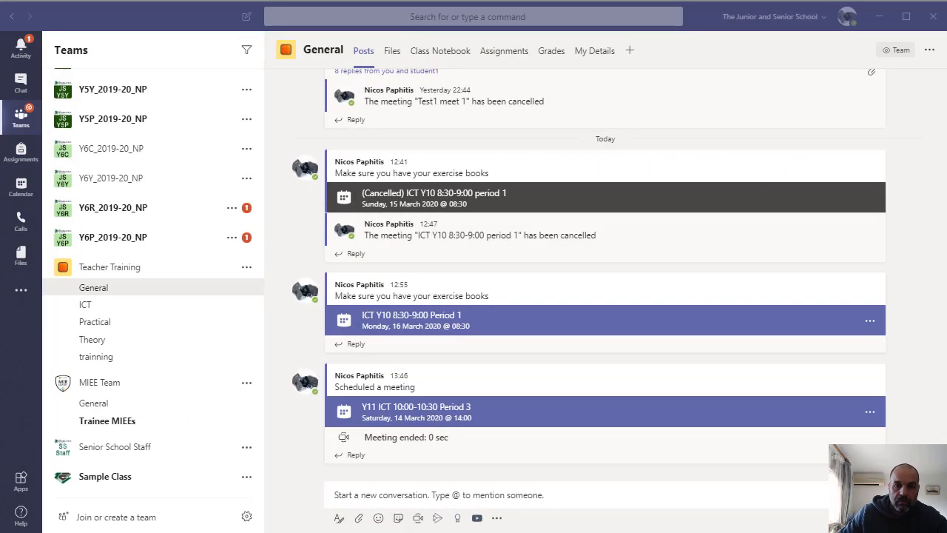
mouse_move(851, 376)
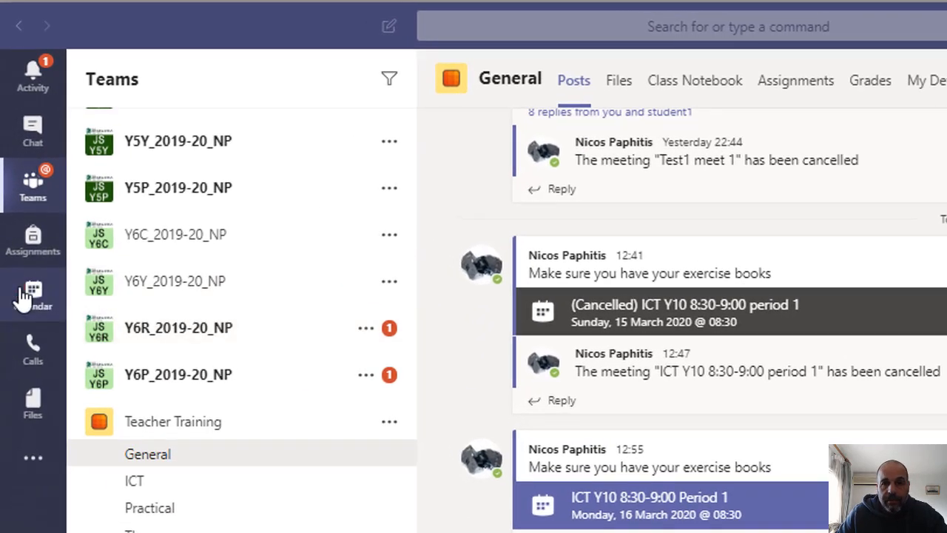
Start a new meeting from the organiser's calendar and title it "Lesson on Counting".
click(22, 296)
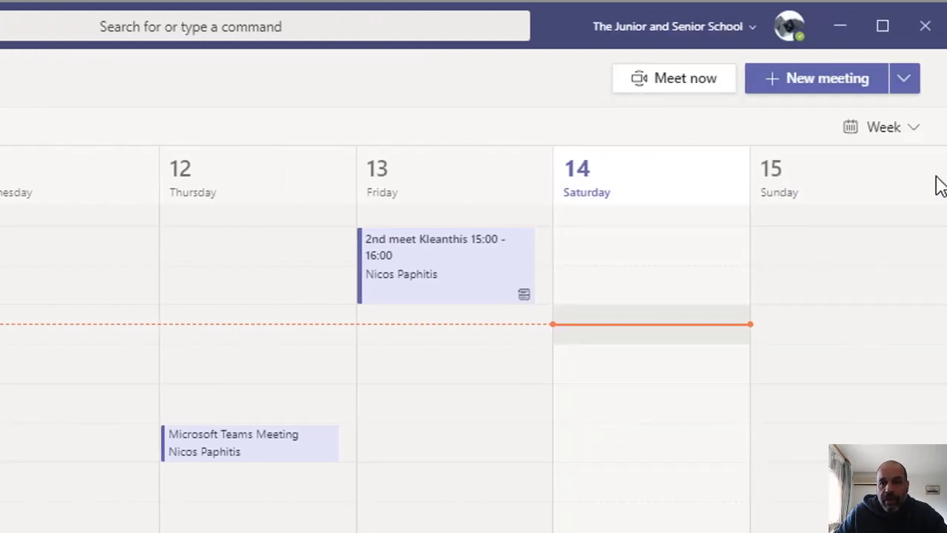
click(841, 88)
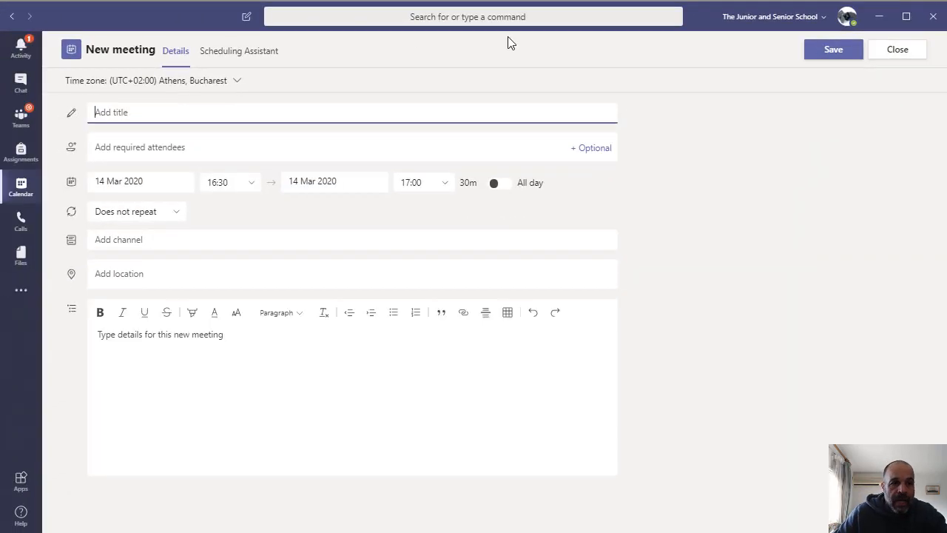
click(352, 111)
text(Lesson on )
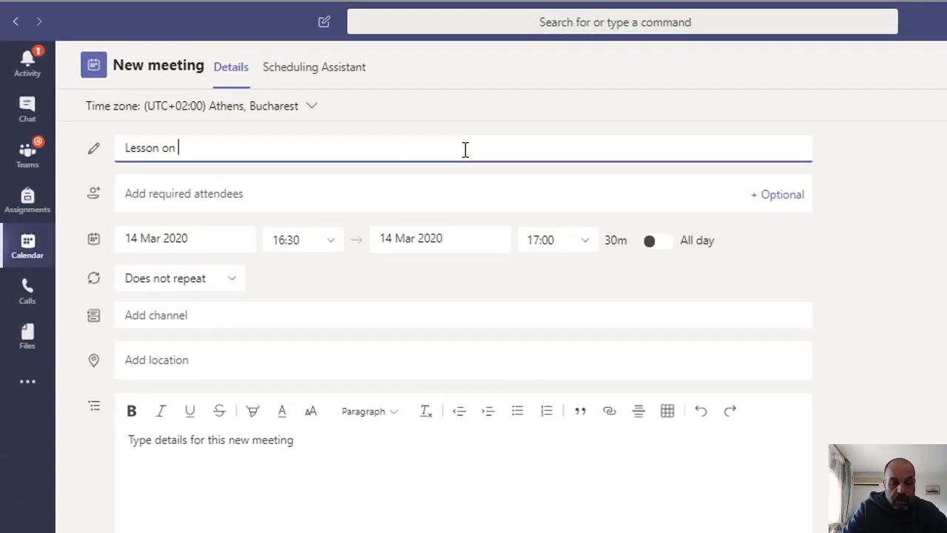
text(CVyour)
key(BackSpace)
key(BackSpace)
key(BackSpace)
key(BackSpace)
key(BackSpace)
text(ounting)
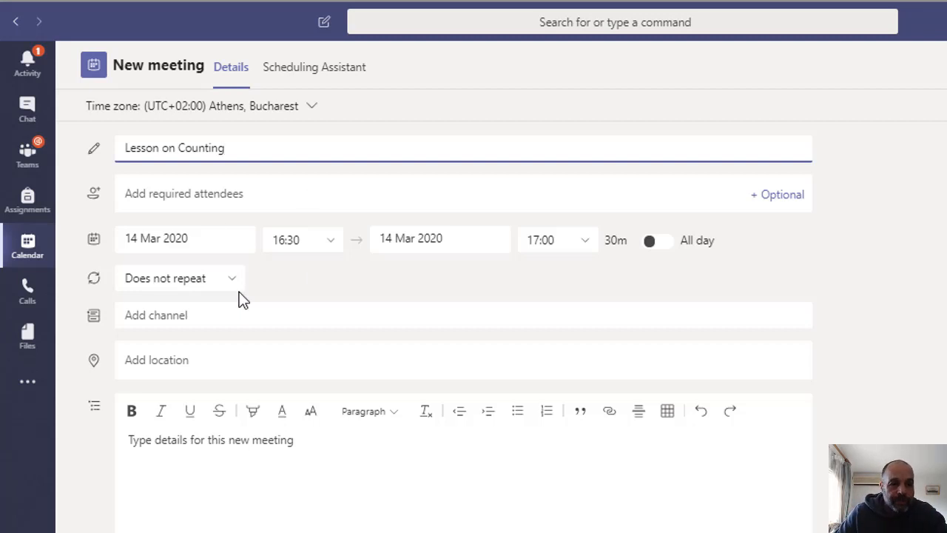
Add the teacher as a required attendee by e-mail address and schedule the Lesson on Counting meeting without a channel.
click(270, 192)
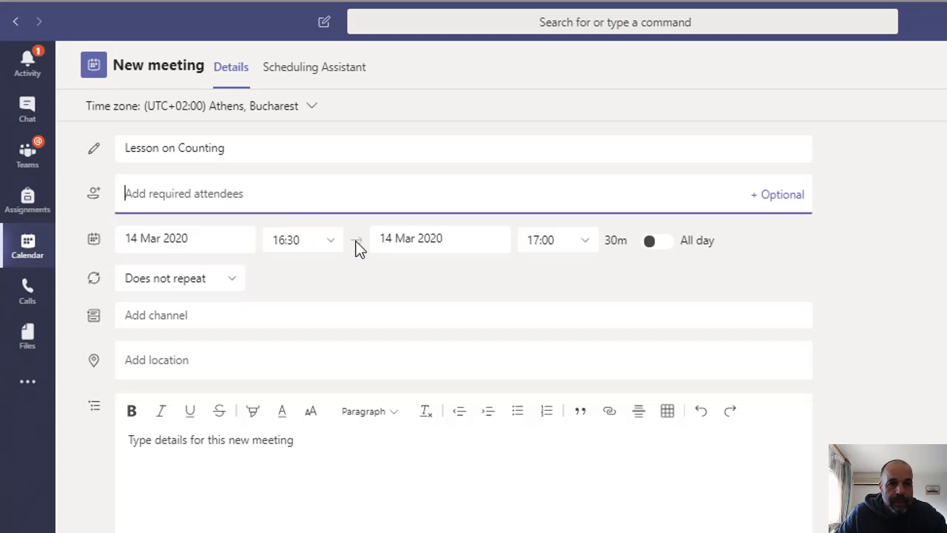
key(ctrl+v)
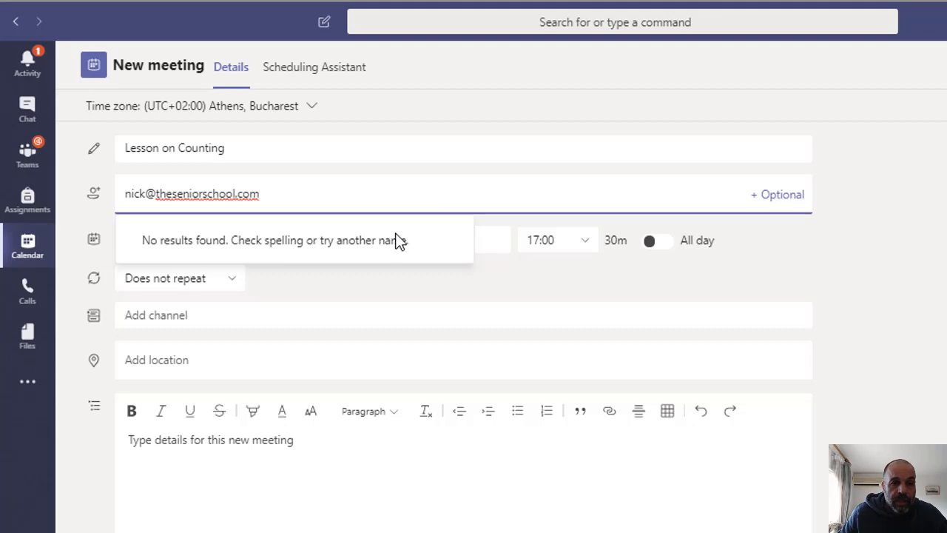
click(398, 191)
click(693, 275)
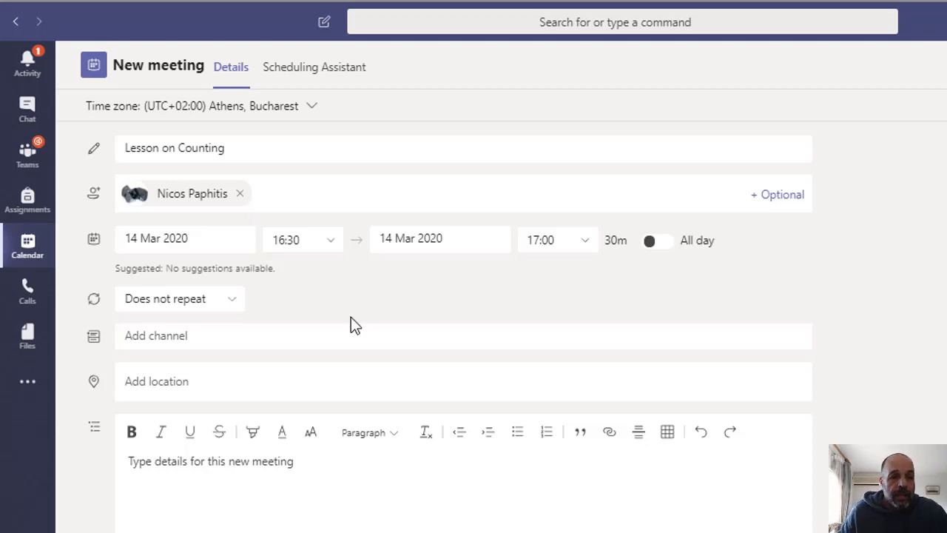
click(236, 479)
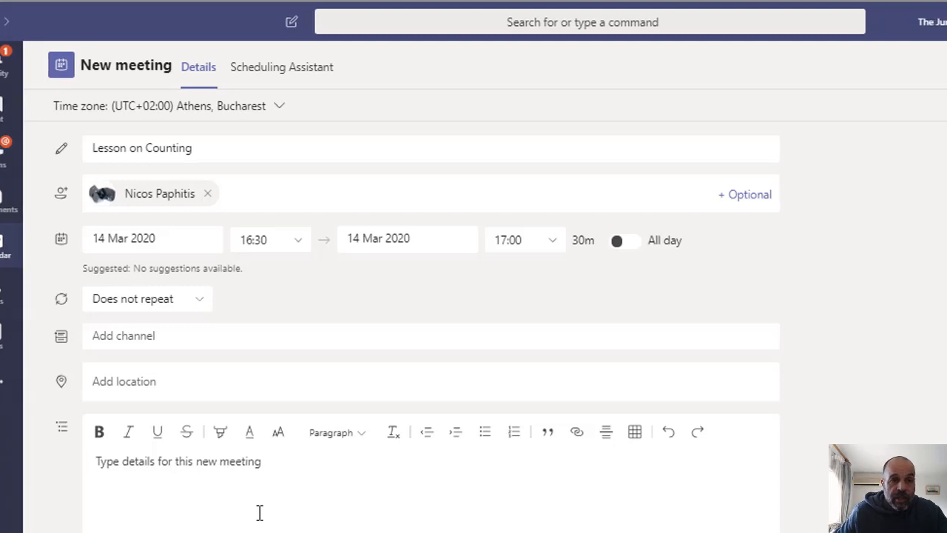
click(799, 66)
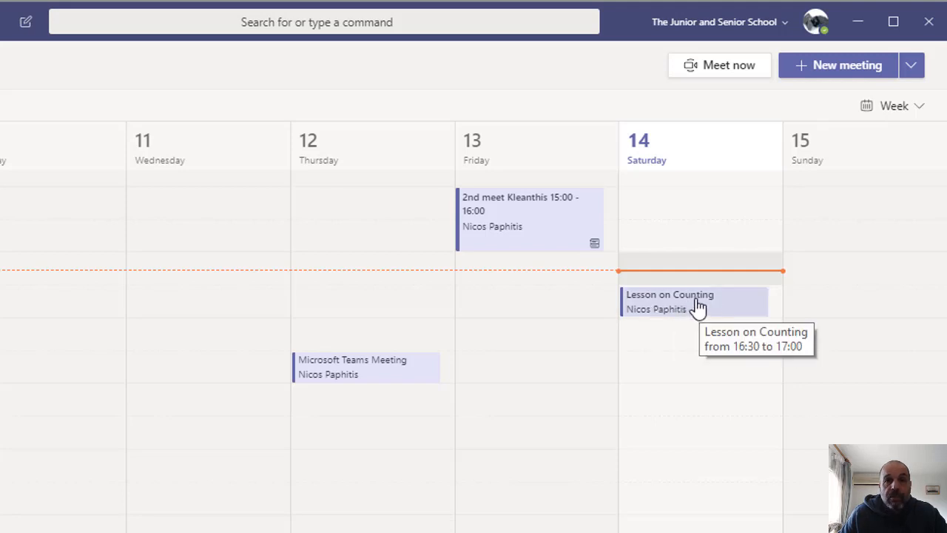
Open the Lesson on Counting meeting on Saturday 14 March and copy its Join Microsoft Teams Meeting link.
click(698, 305)
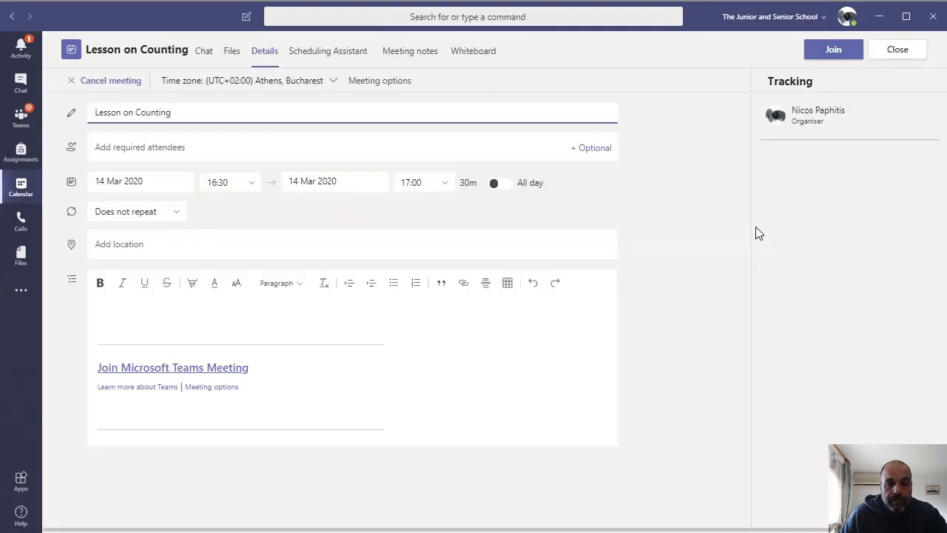
right_click(208, 372)
click(254, 385)
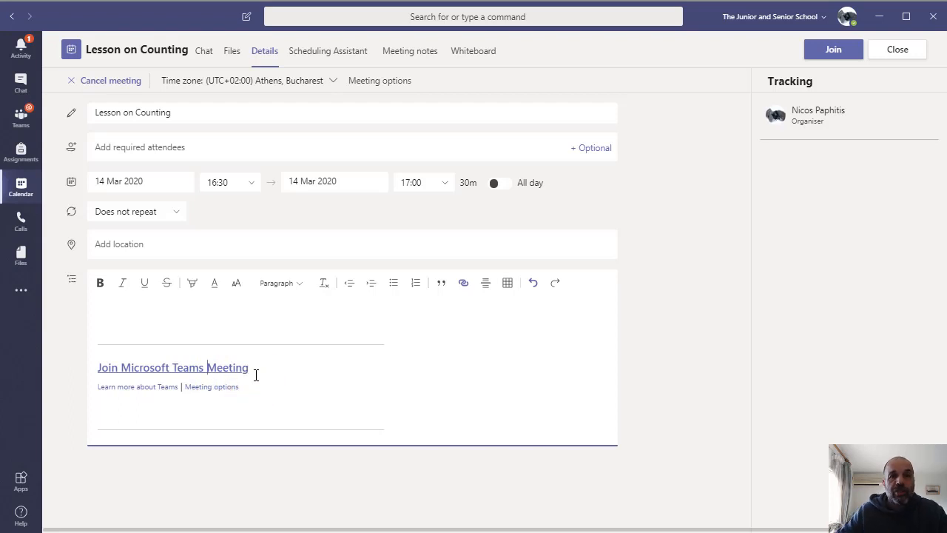
In the meeting options, allow only the organiser to present, let only People in my organization bypass the lobby, and save.
click(418, 106)
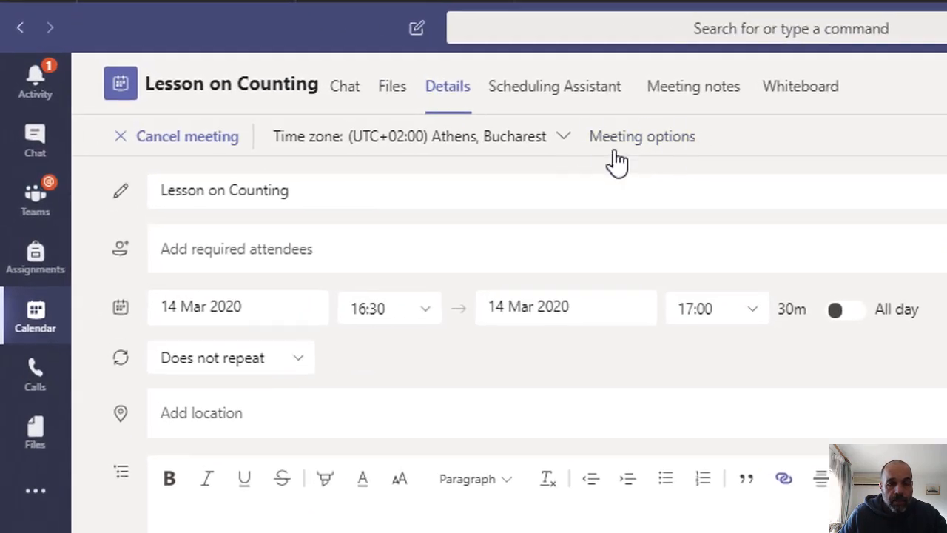
click(657, 140)
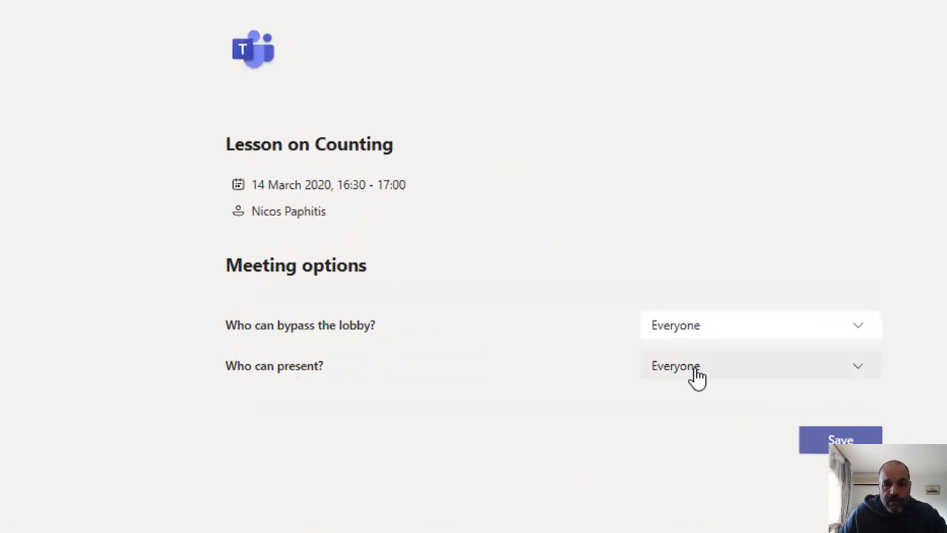
click(702, 372)
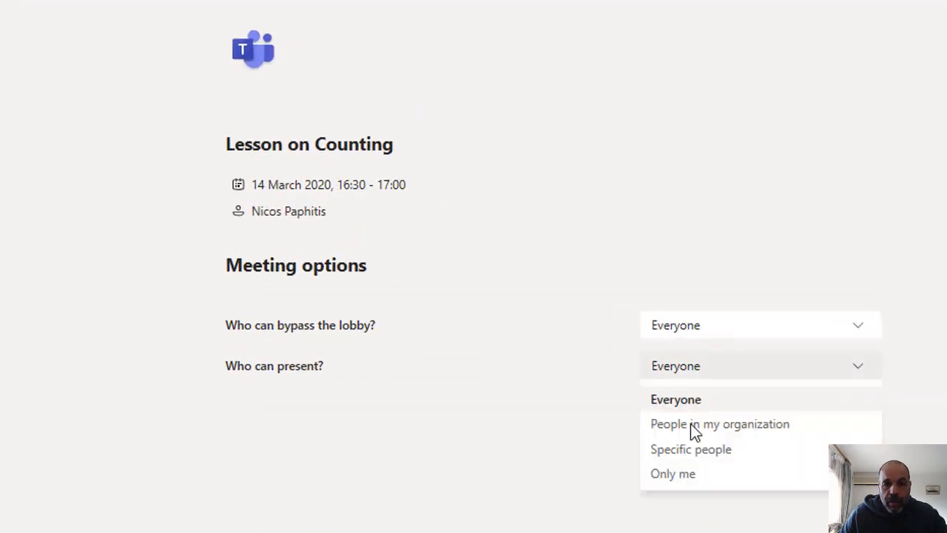
click(693, 475)
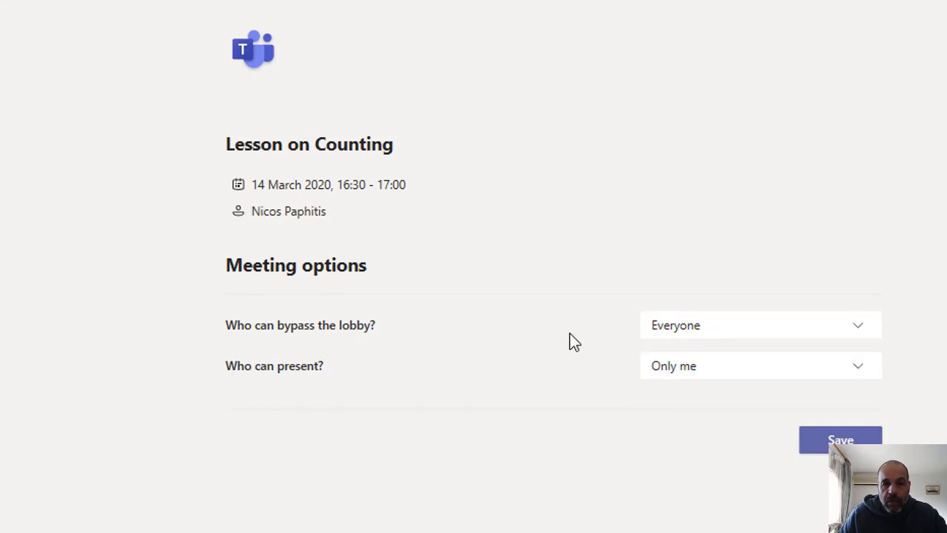
click(696, 334)
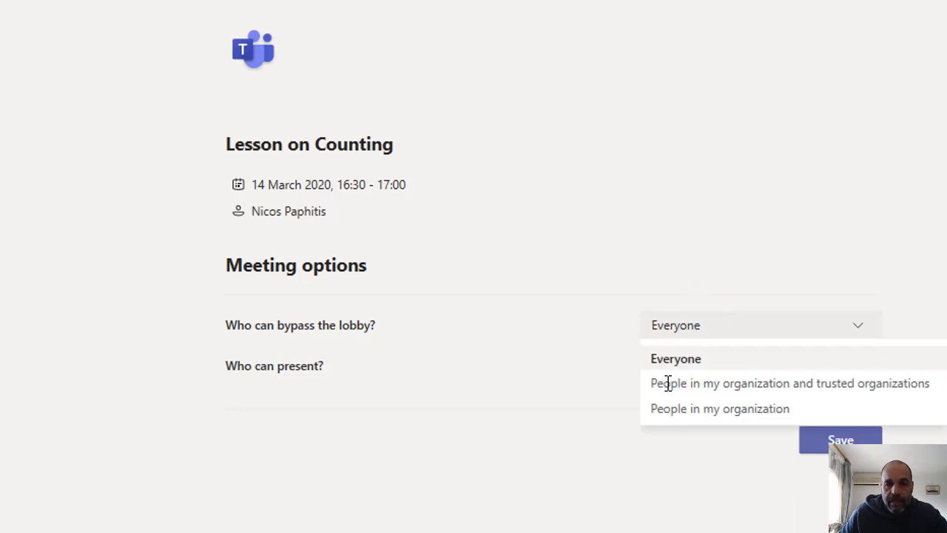
click(702, 409)
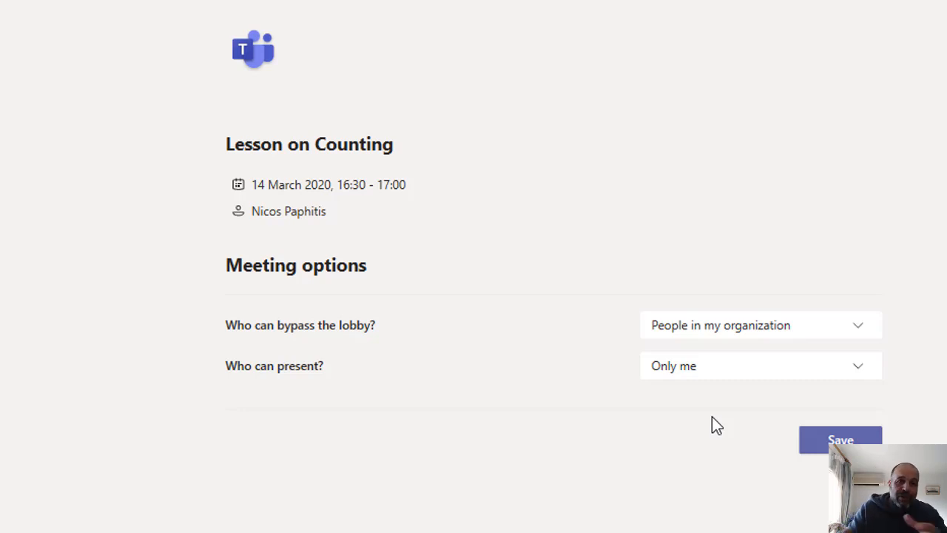
click(841, 439)
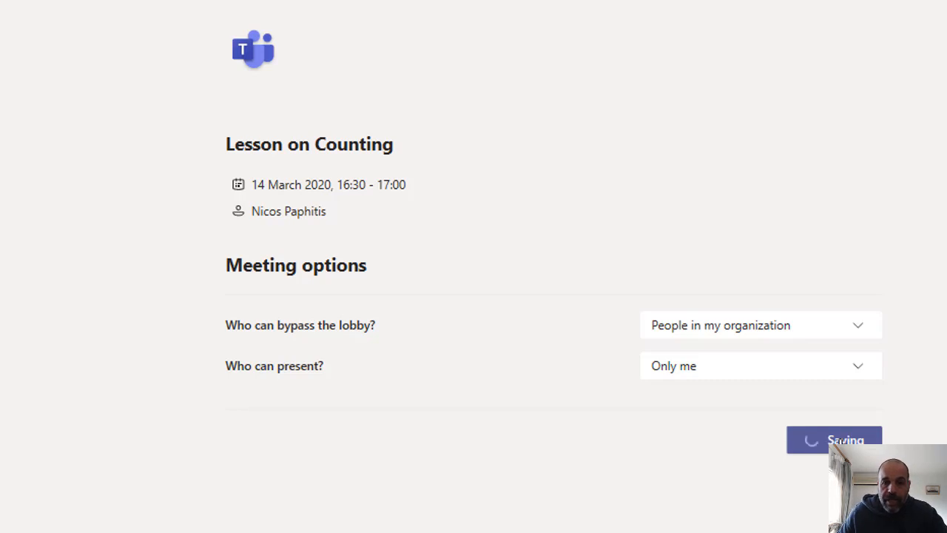
click(841, 440)
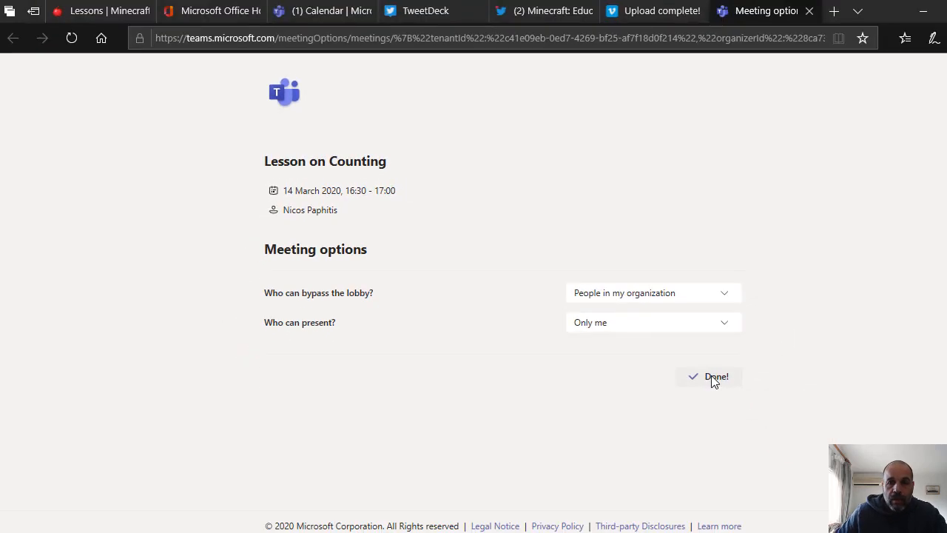
Return to the Teams desktop app, reopen the Lesson on Counting meeting and join it with the camera off and microphone on.
click(576, 532)
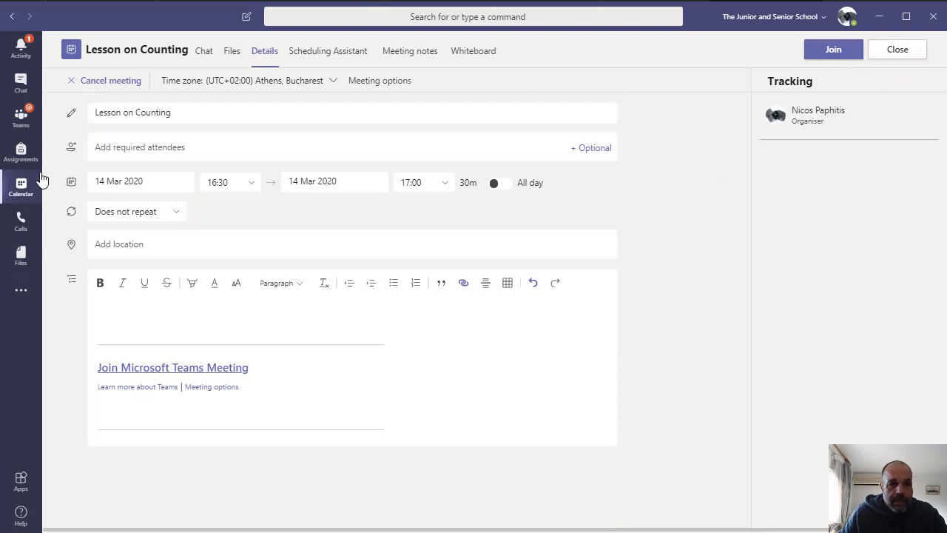
click(29, 191)
double_click(730, 228)
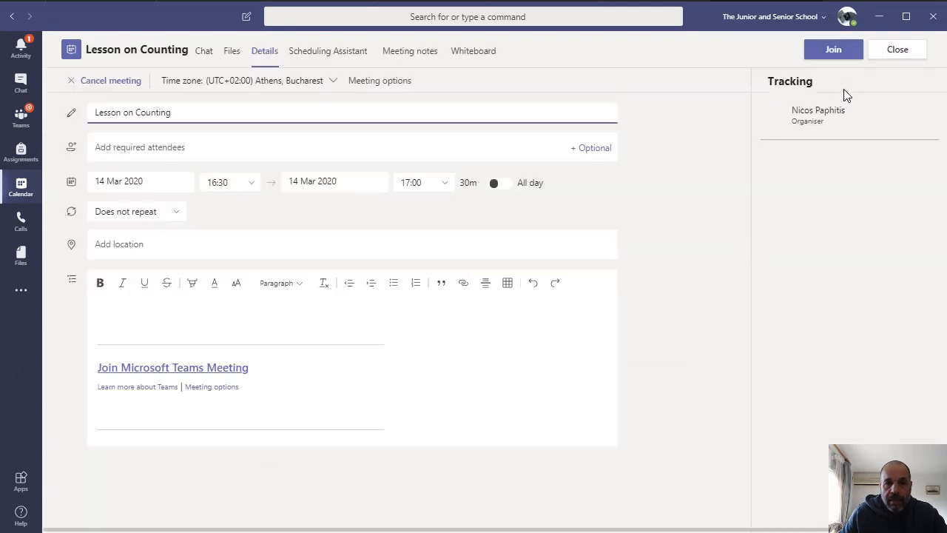
click(834, 51)
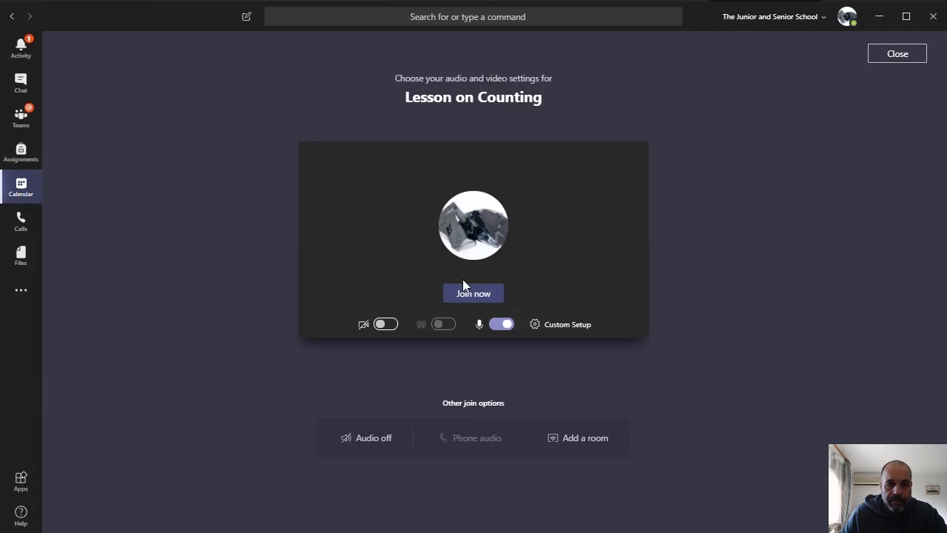
click(481, 296)
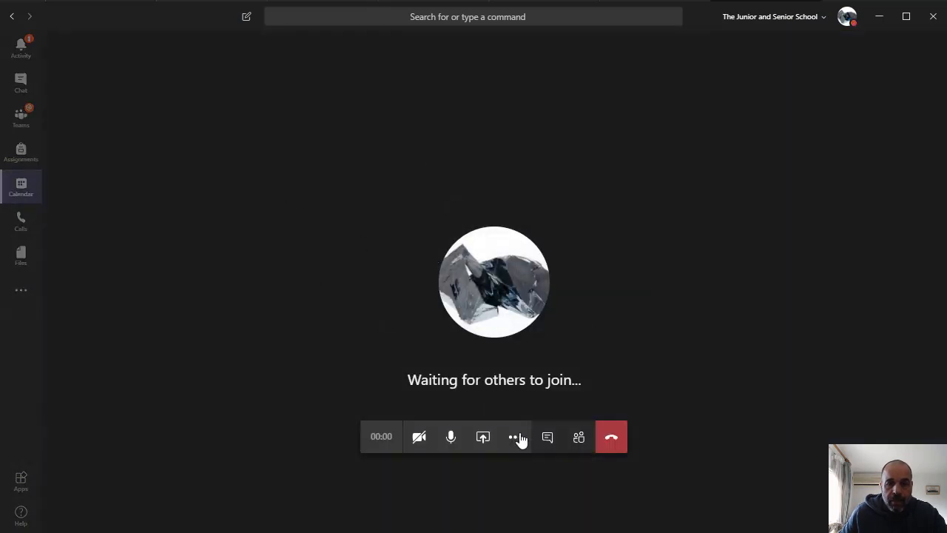
Switch to the Incognito Chrome window and open the copied meeting link.
mouse_move(523, 532)
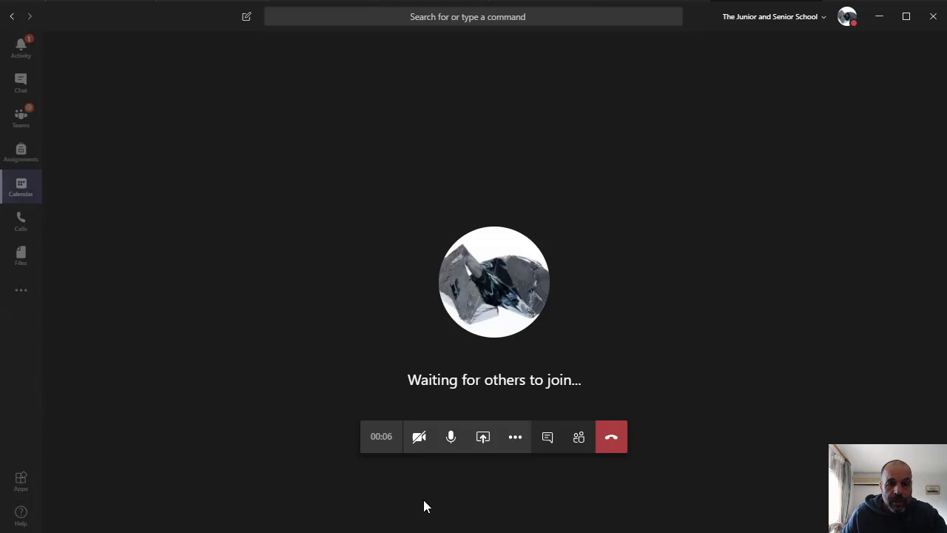
click(609, 508)
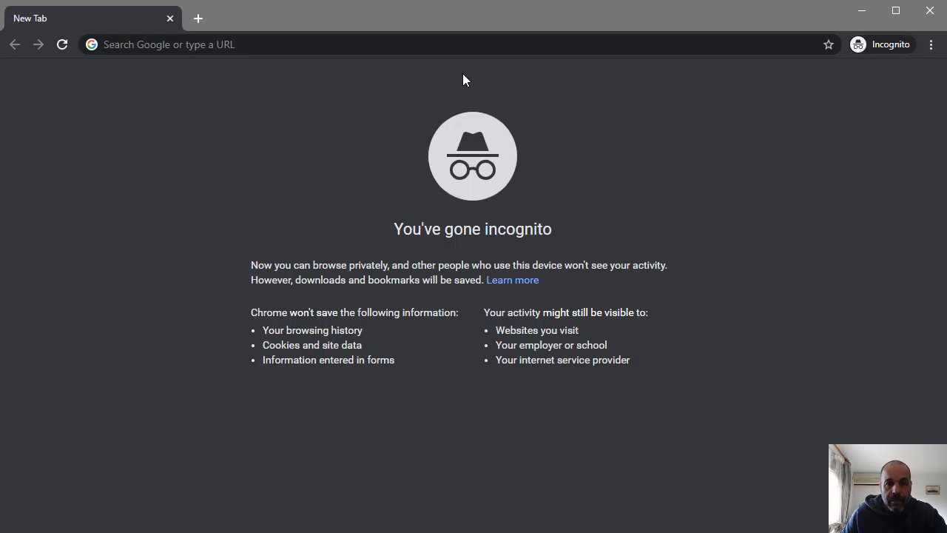
click(372, 47)
key(ctrl+v)
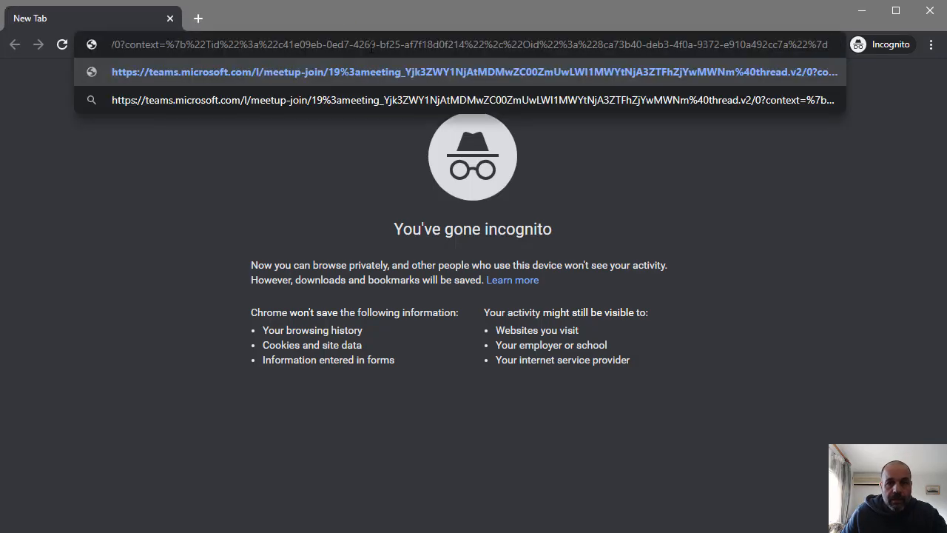
key(Return)
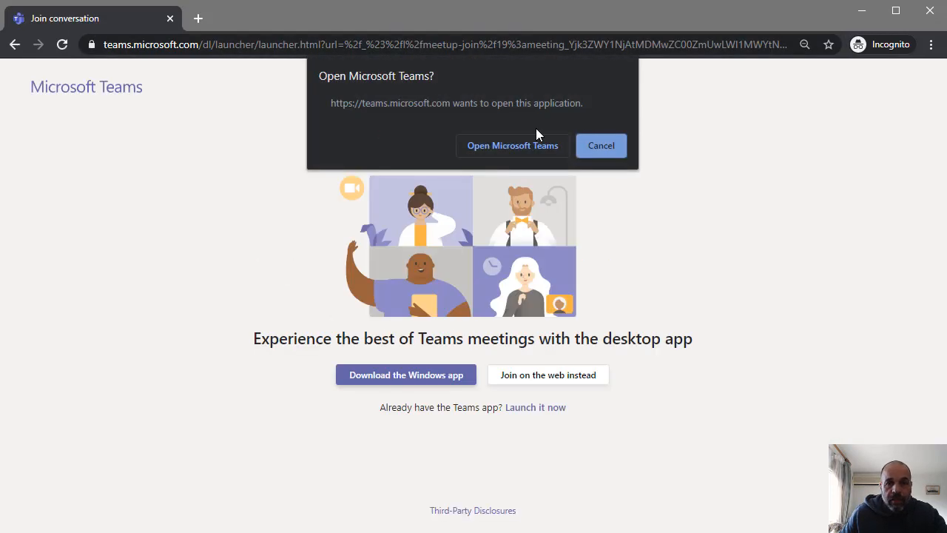
Decline opening the desktop app, choose to join on the web instead, and allow microphone and camera access.
click(600, 145)
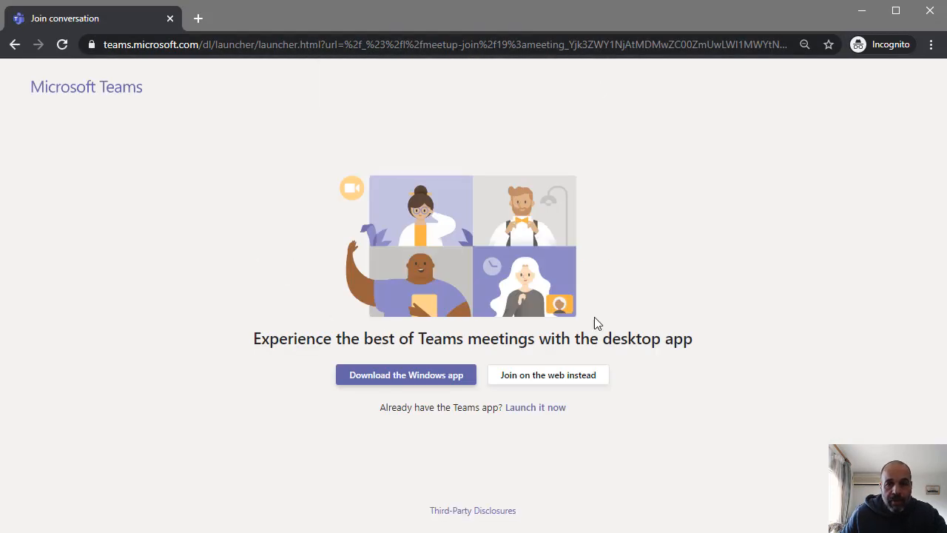
click(588, 379)
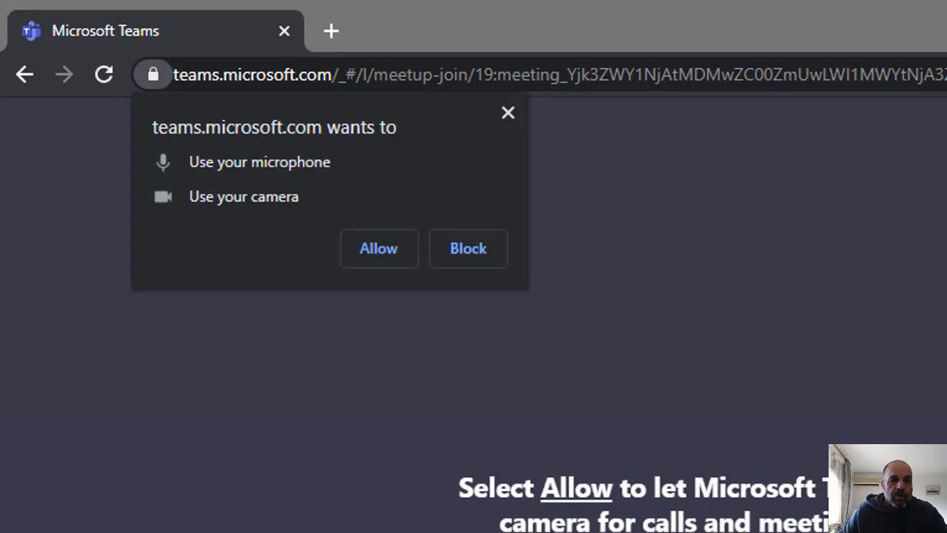
click(381, 250)
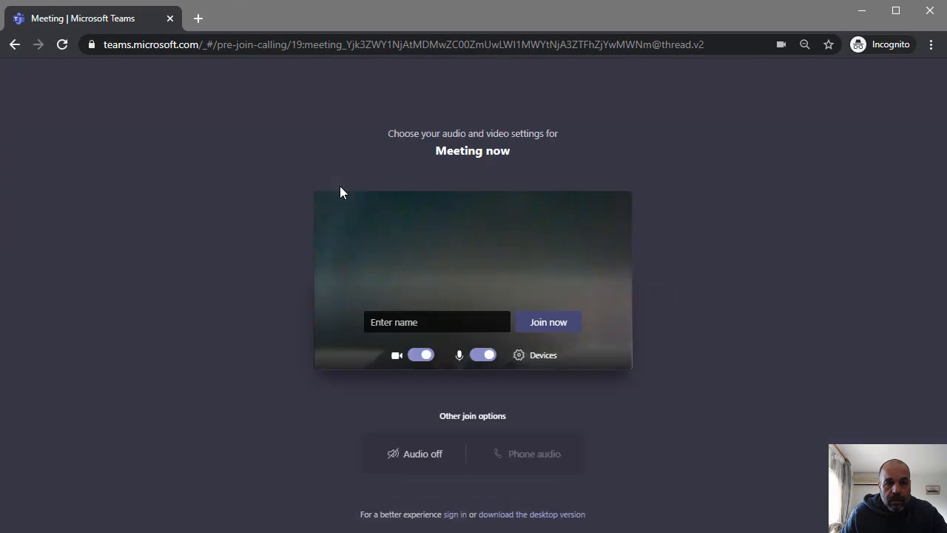
Enter the guest's name and join the meeting with camera and microphone on.
click(459, 322)
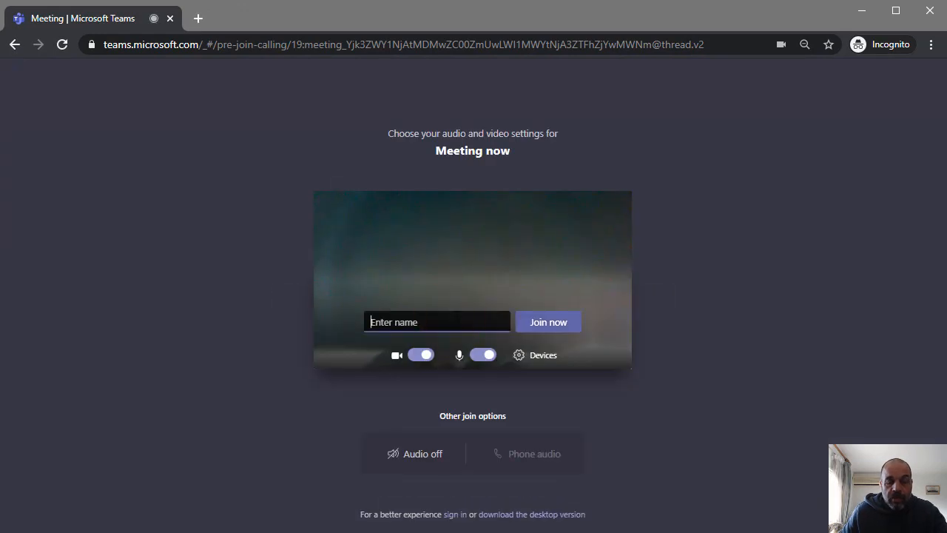
text(tom)
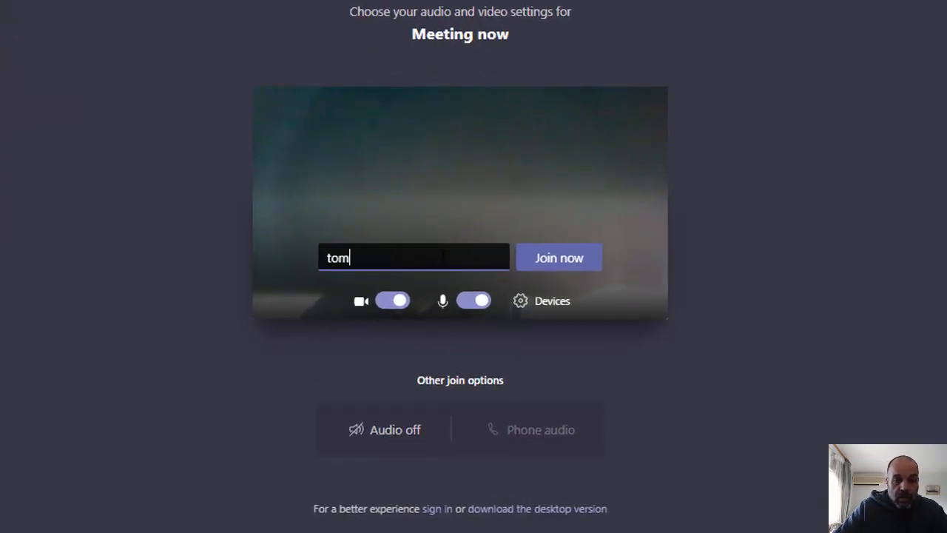
click(583, 266)
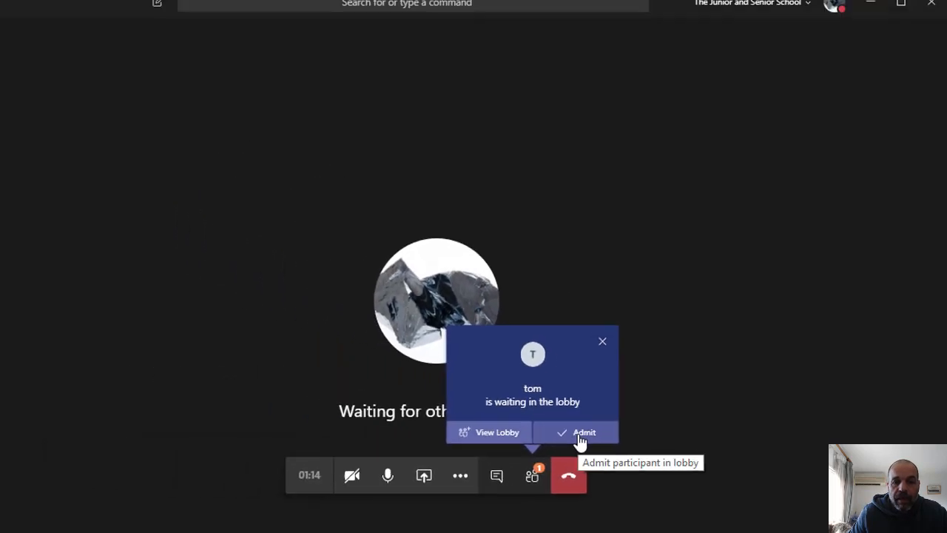
View the lobby of the Lesson on Counting meeting in the organiser's Teams window.
click(509, 436)
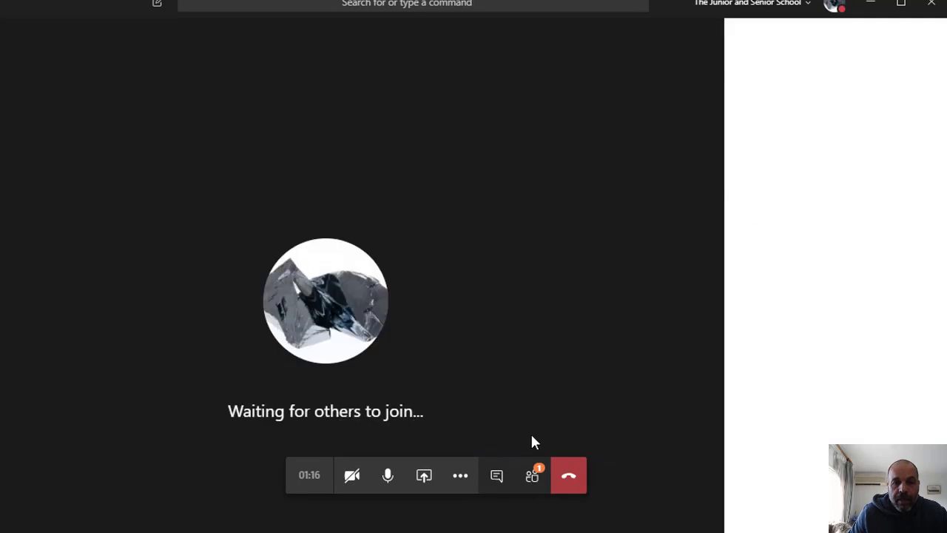